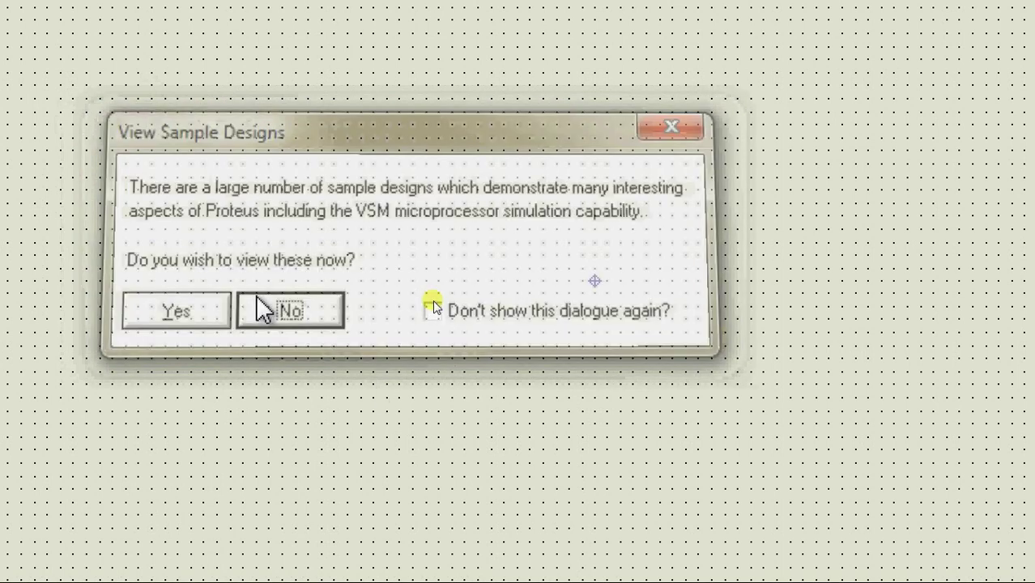
- Decline the View Sample Designs prompt to reach a blank untitled schematic
{"action": "left_click", "coordinate": [425, 346]}
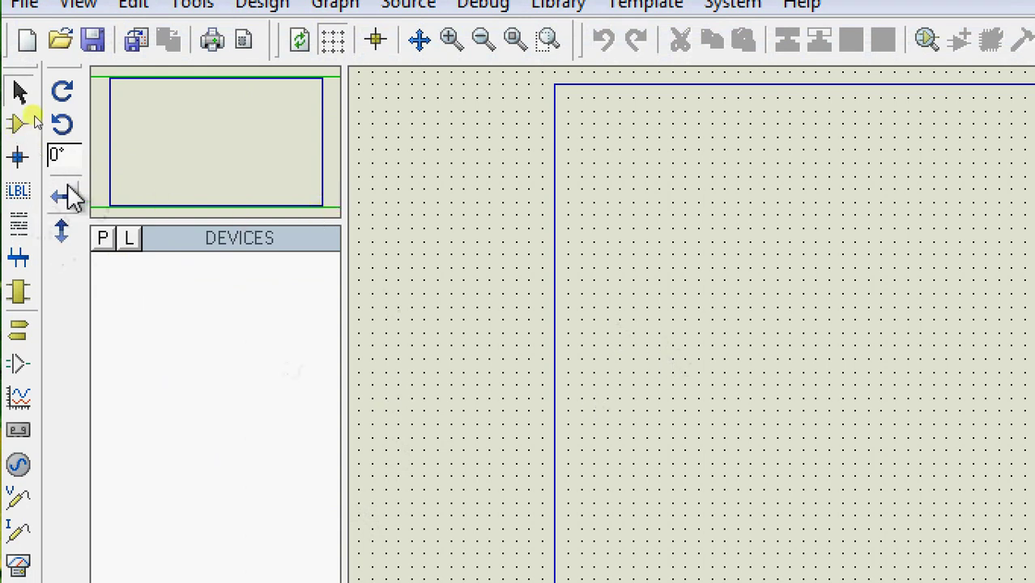
- Add the red/yellow bi-colour LED-BIRY from Optoelectronics > LEDs to the device list
{"action": "left_click", "coordinate": [103, 238]}
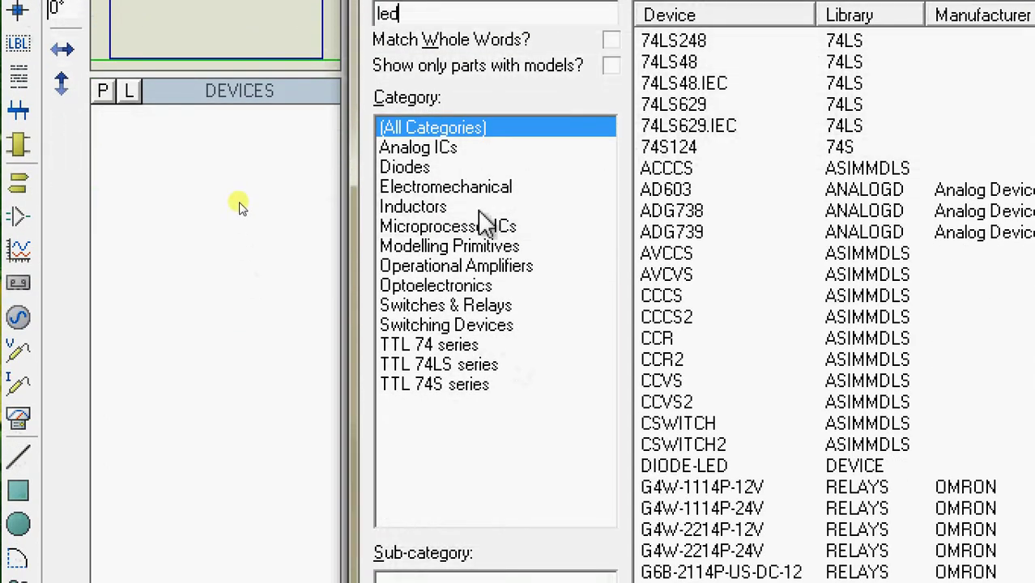
{"action": "left_click", "coordinate": [482, 288]}
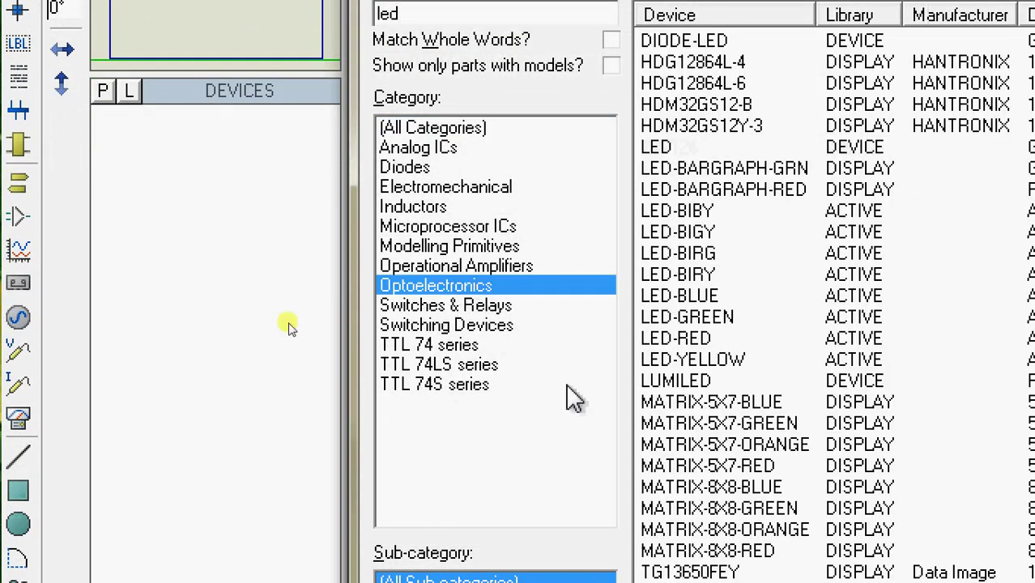
{"action": "left_click", "coordinate": [436, 506]}
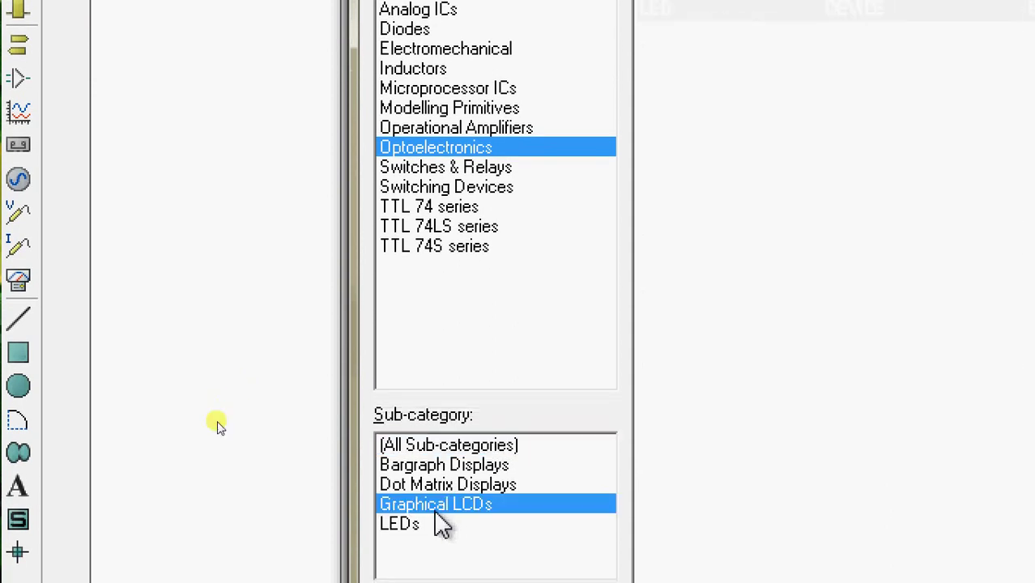
{"action": "left_click", "coordinate": [436, 522]}
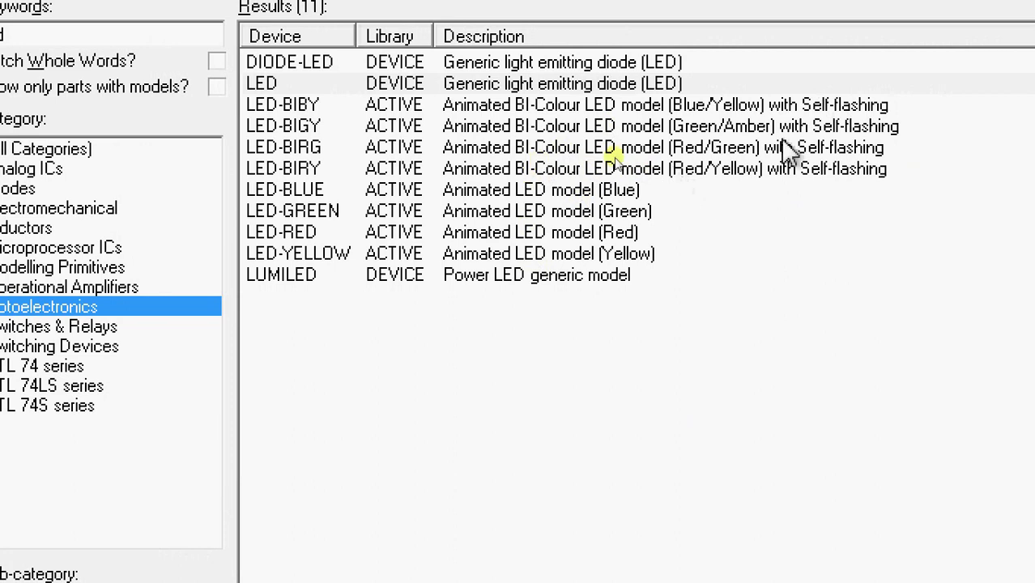
{"action": "left_click", "coordinate": [559, 170]}
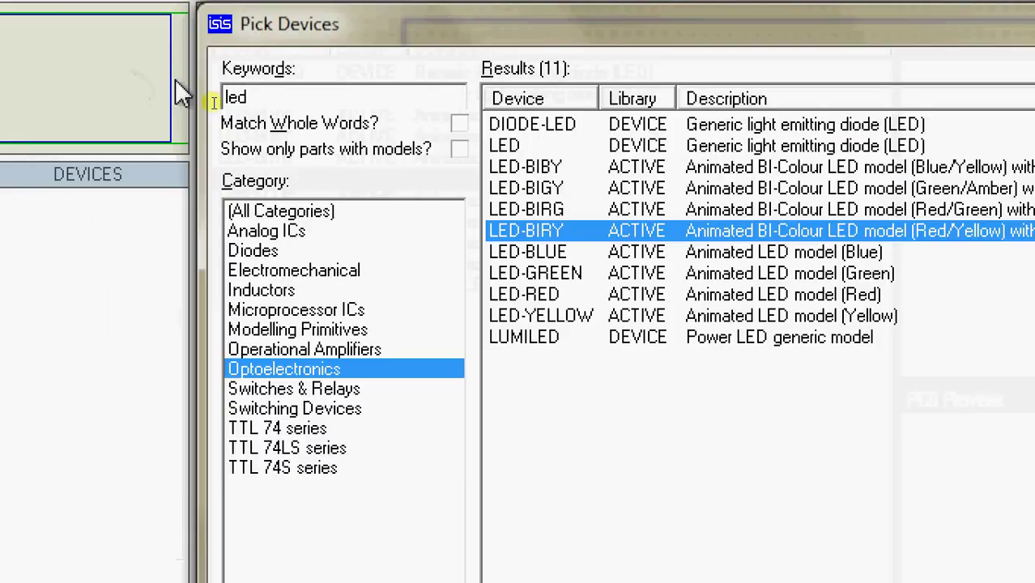
{"action": "double_click", "coordinate": [662, 233]}
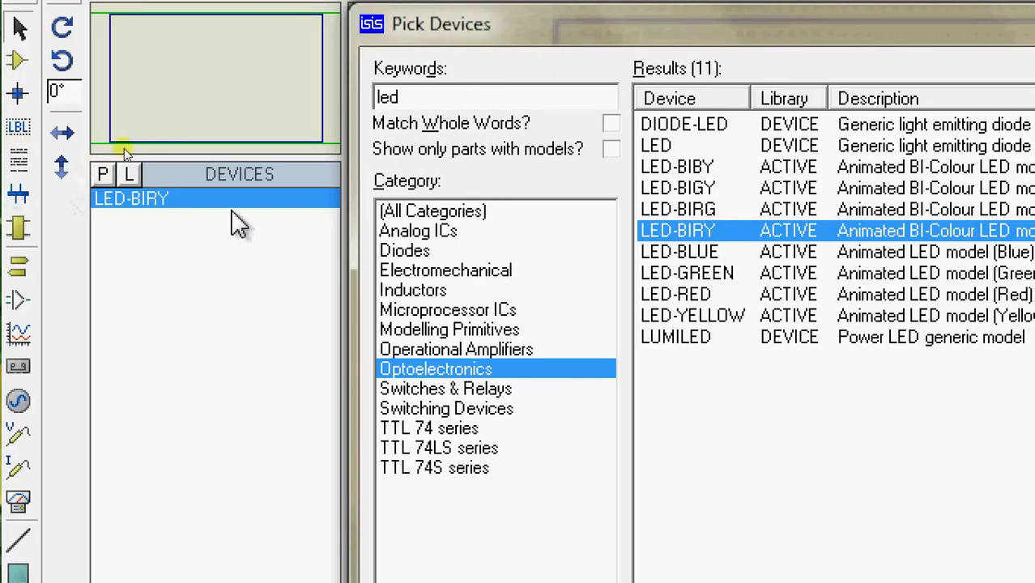
{"action": "double_click", "coordinate": [456, 101]}
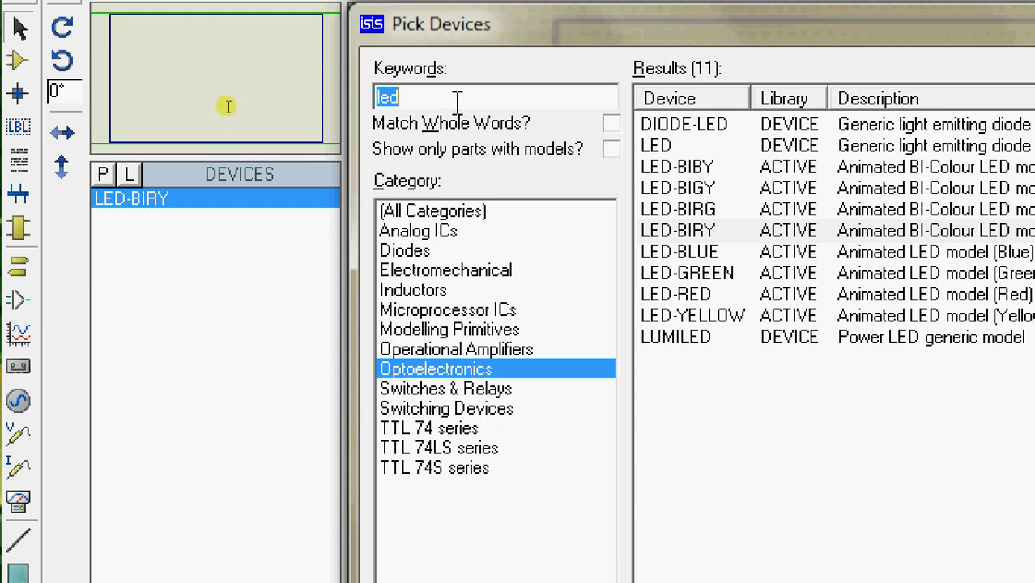
- Search '280r' under Resistors, add 9C04021A2800FLHF3 to the device list and close the picker
{"action": "type", "text": "280r"}
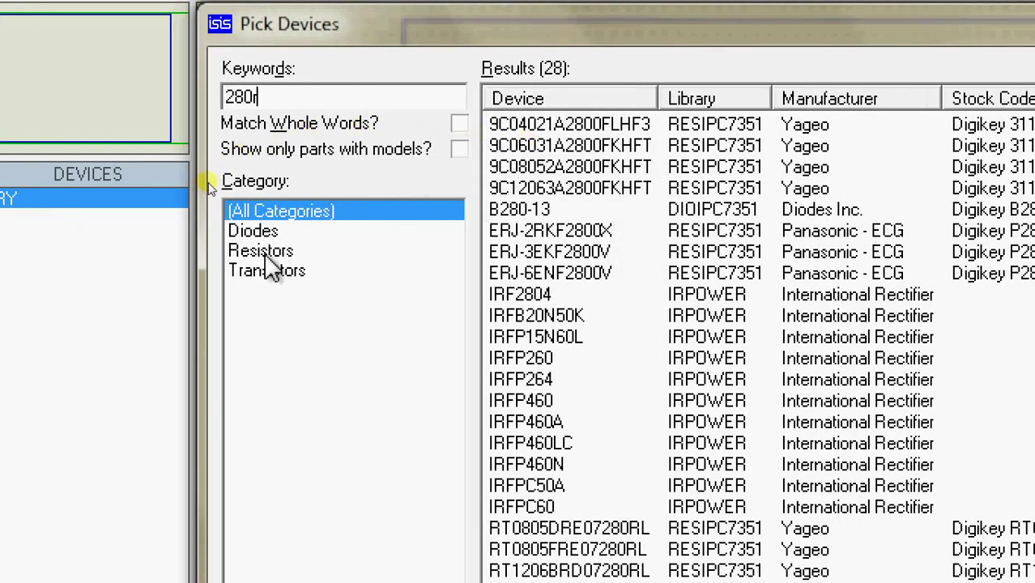
{"action": "left_click", "coordinate": [264, 253]}
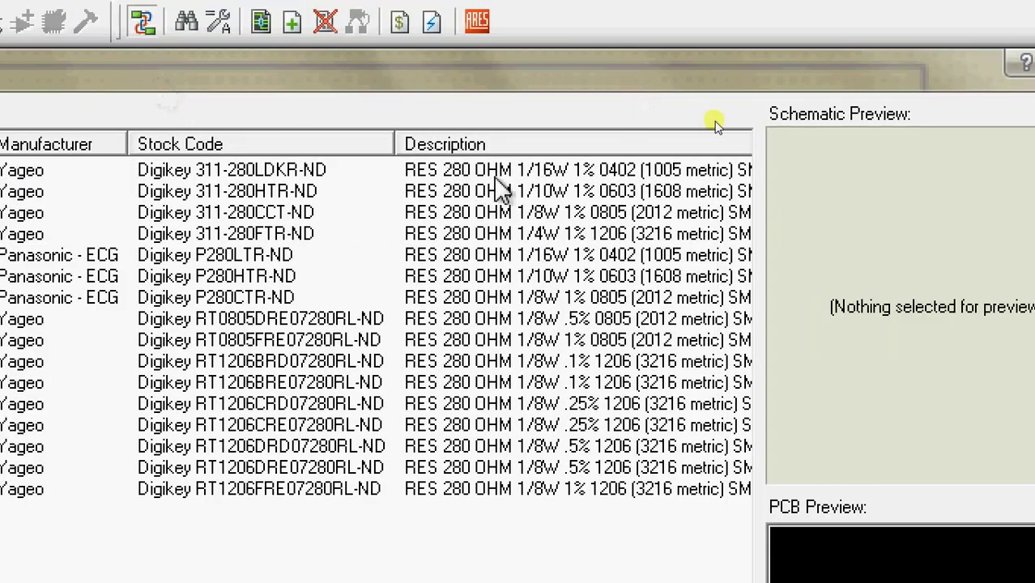
{"action": "left_click", "coordinate": [499, 180]}
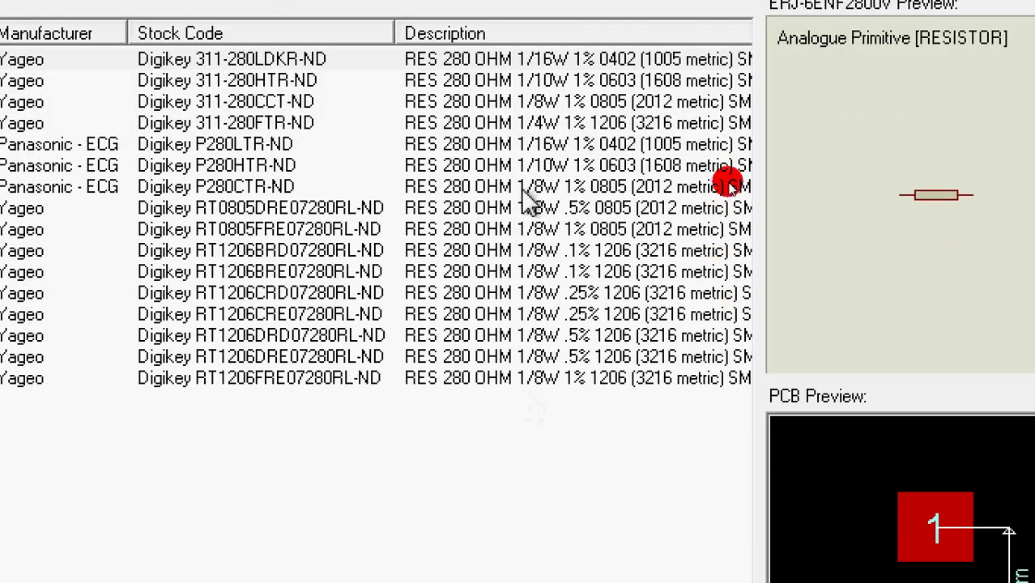
{"action": "left_click", "coordinate": [515, 321]}
{"action": "left_click", "coordinate": [515, 250]}
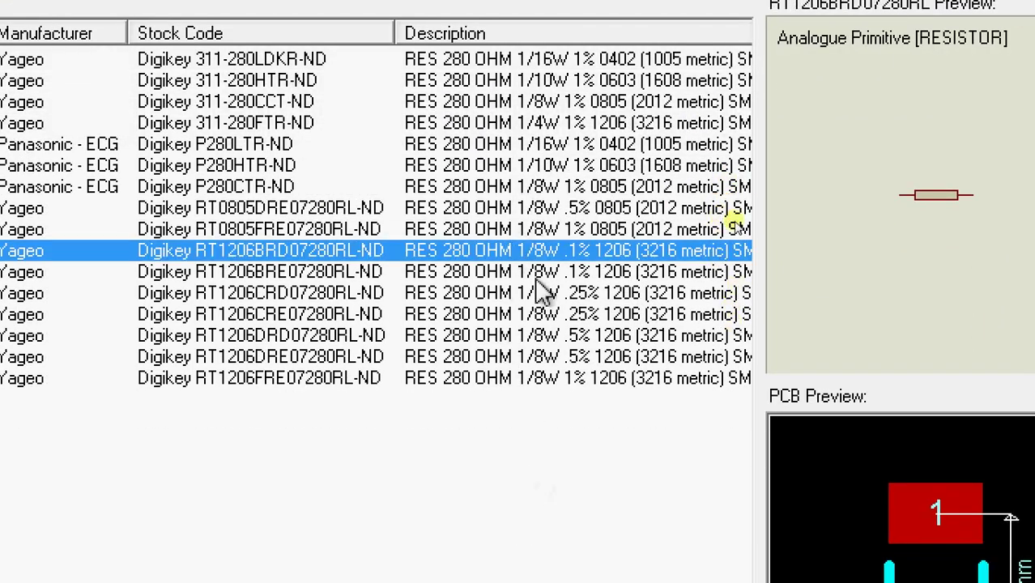
{"action": "left_click", "coordinate": [537, 208]}
{"action": "left_click", "coordinate": [533, 166]}
{"action": "left_click", "coordinate": [509, 273]}
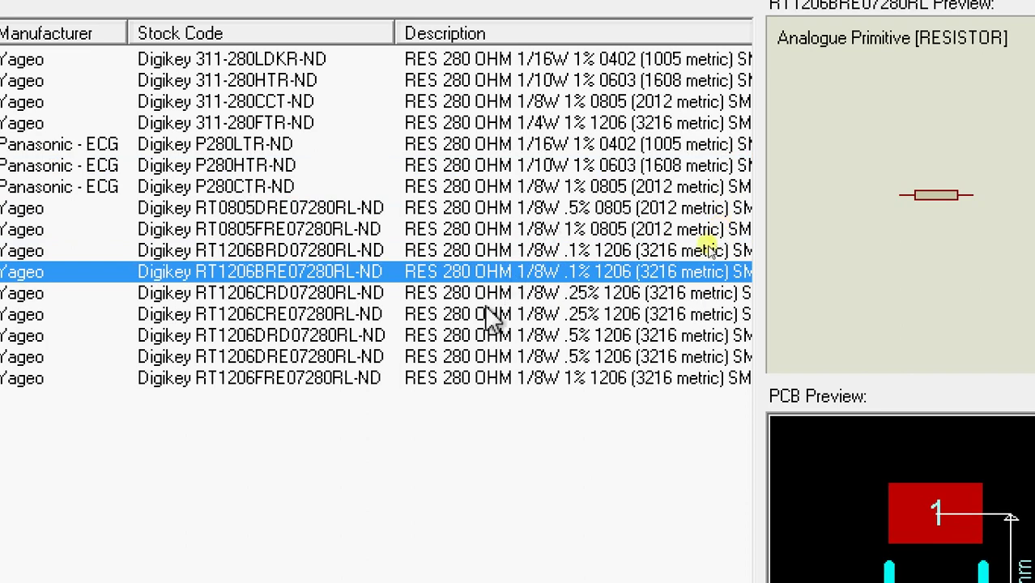
{"action": "left_click", "coordinate": [472, 335]}
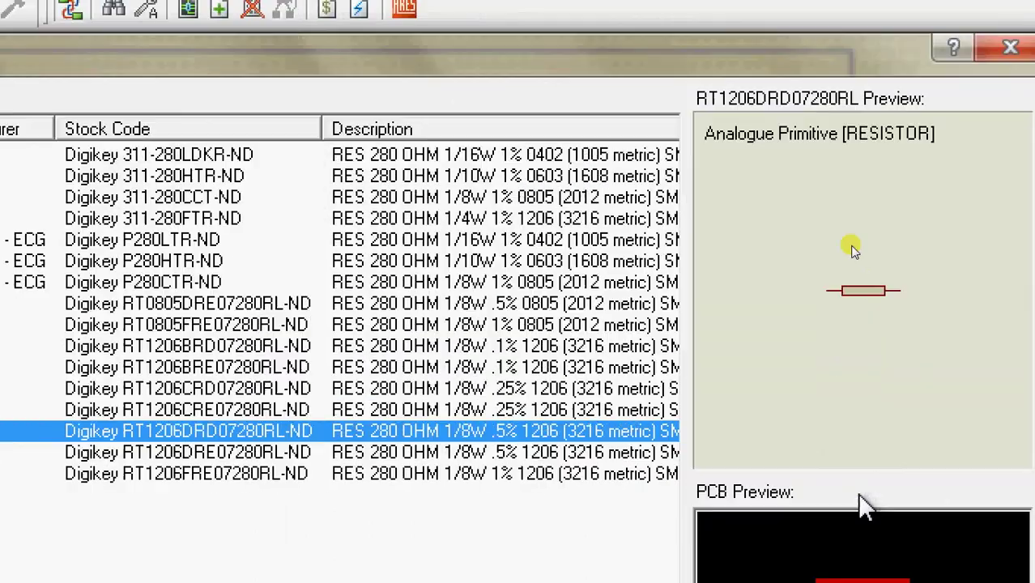
{"action": "double_click", "coordinate": [333, 156]}
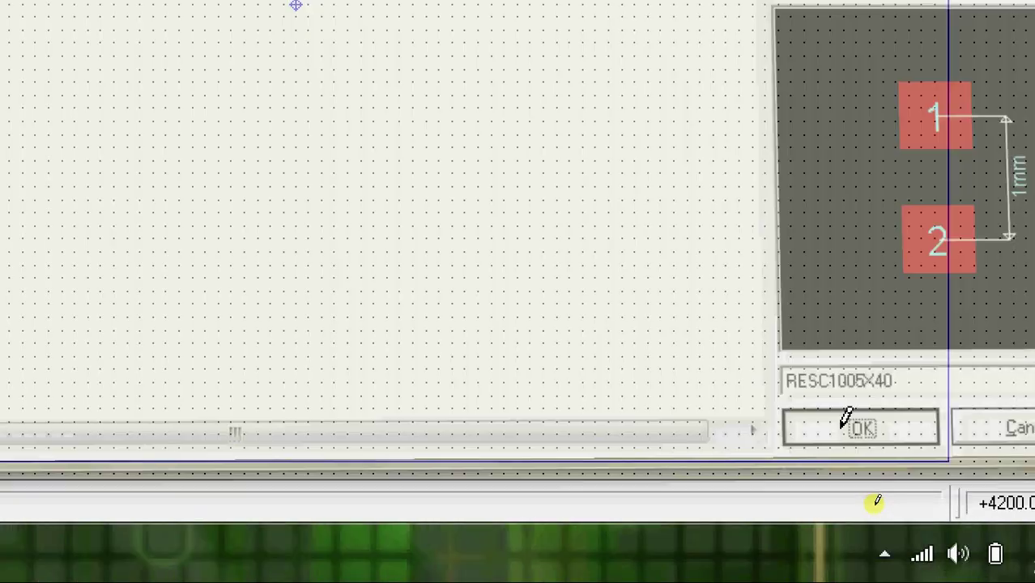
{"action": "left_click", "coordinate": [843, 427]}
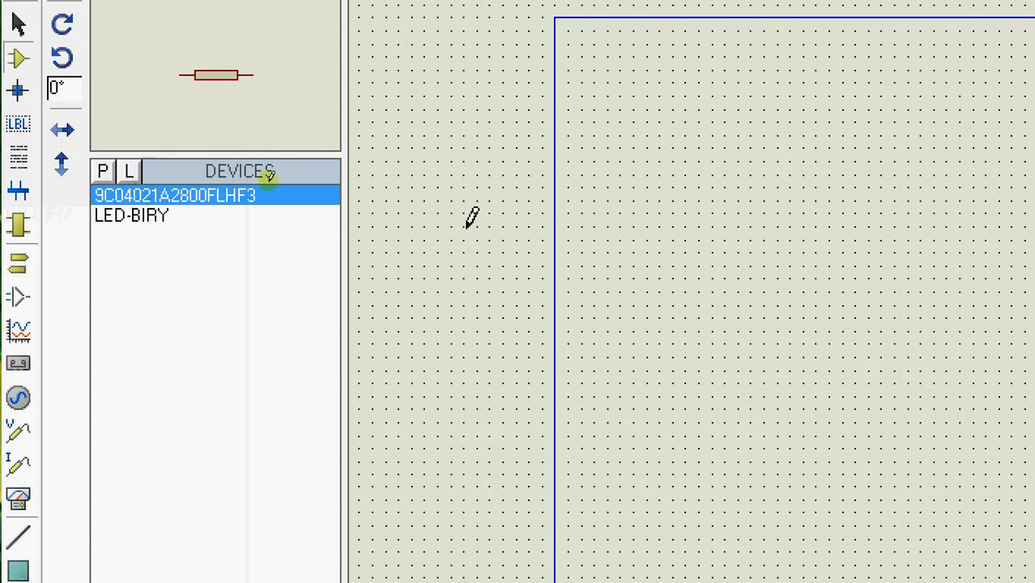
- Place the LED-BIRY part on the sheet as D1
{"action": "left_click", "coordinate": [162, 219]}
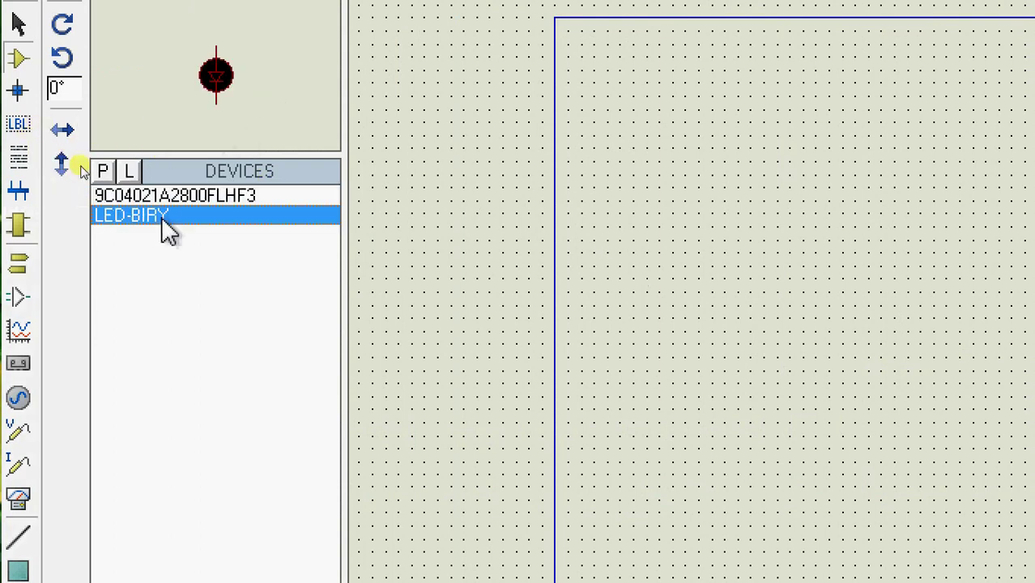
{"action": "left_click", "coordinate": [685, 283]}
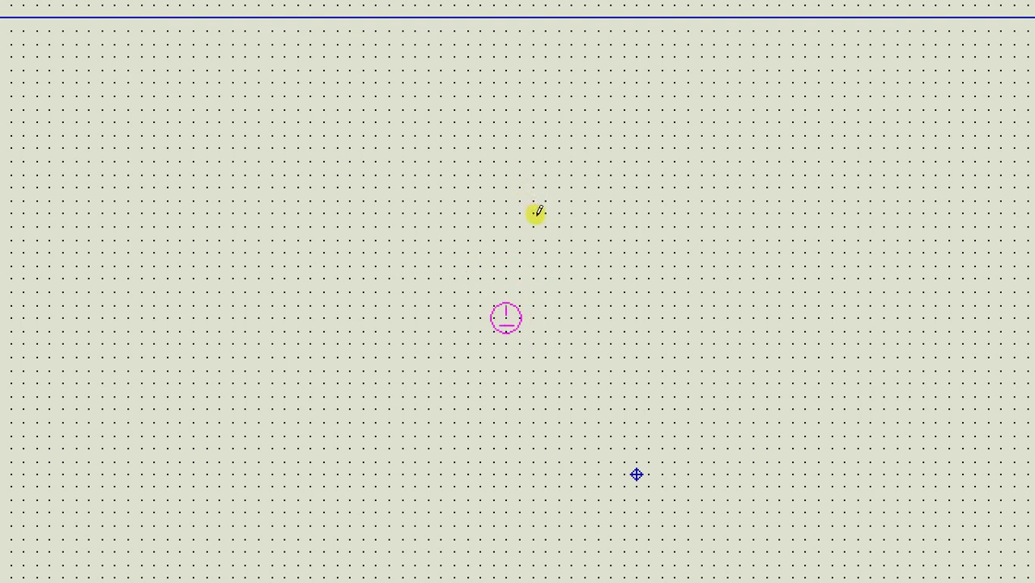
{"action": "left_click", "coordinate": [536, 212]}
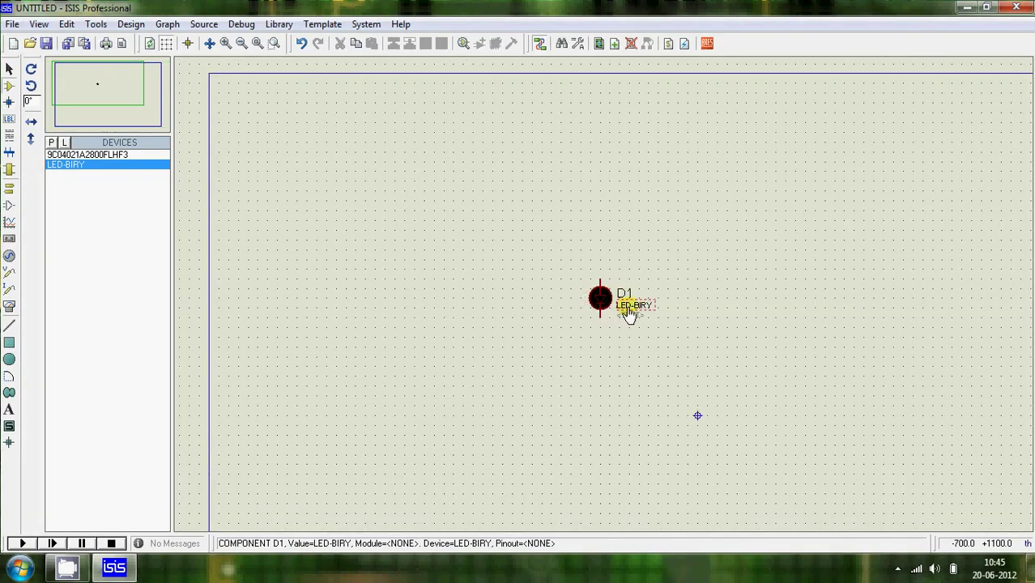
{"action": "scroll", "coordinate": [629, 314], "scroll_direction": "up", "scroll_amount": 1}
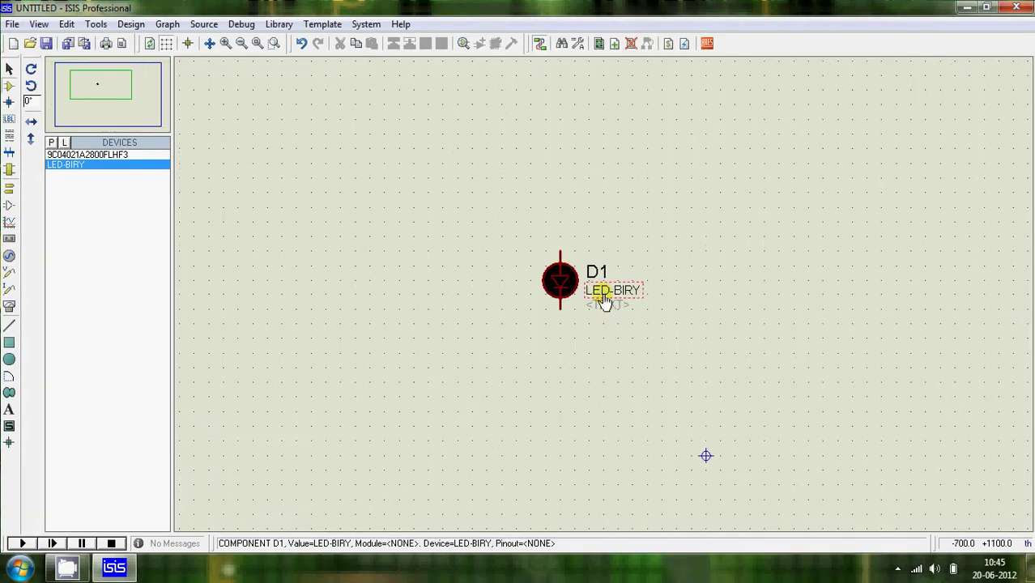
- Place the 280-ohm resistor R1 rotated 90° above D1 and wire it to D1's top pin
{"action": "left_click", "coordinate": [93, 155]}
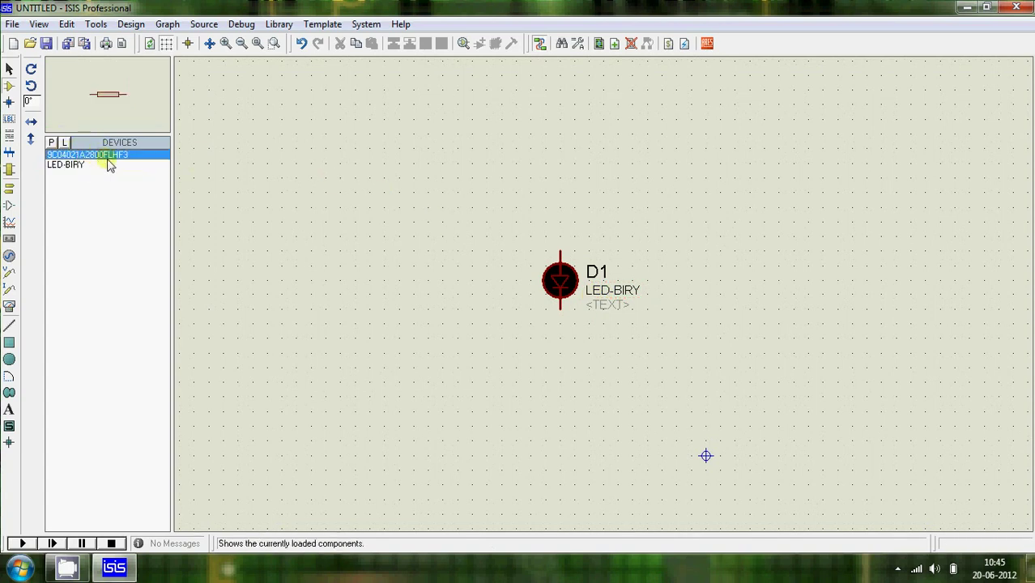
{"action": "left_click", "coordinate": [32, 87]}
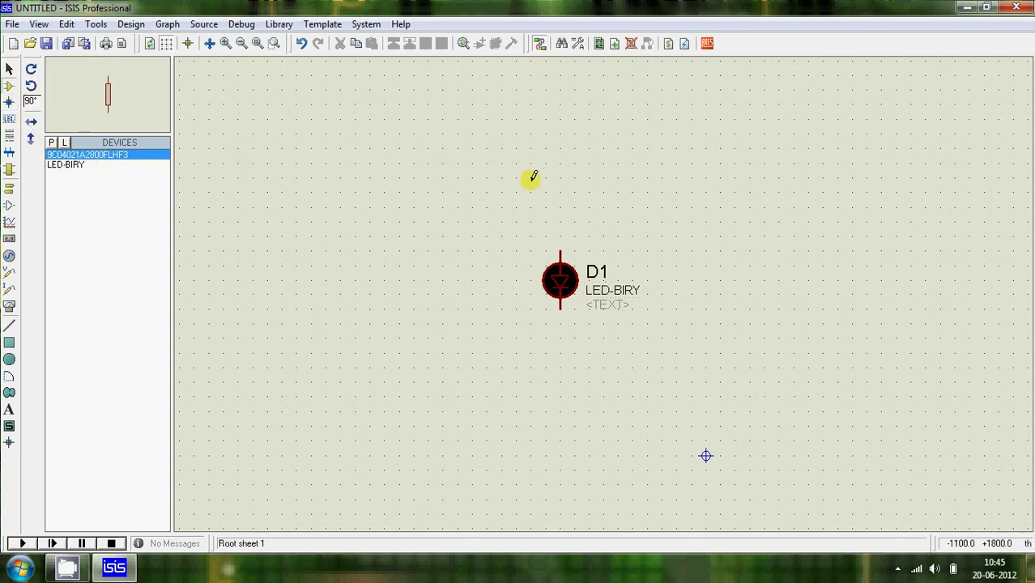
{"action": "left_click", "coordinate": [544, 158]}
{"action": "left_click", "coordinate": [558, 159]}
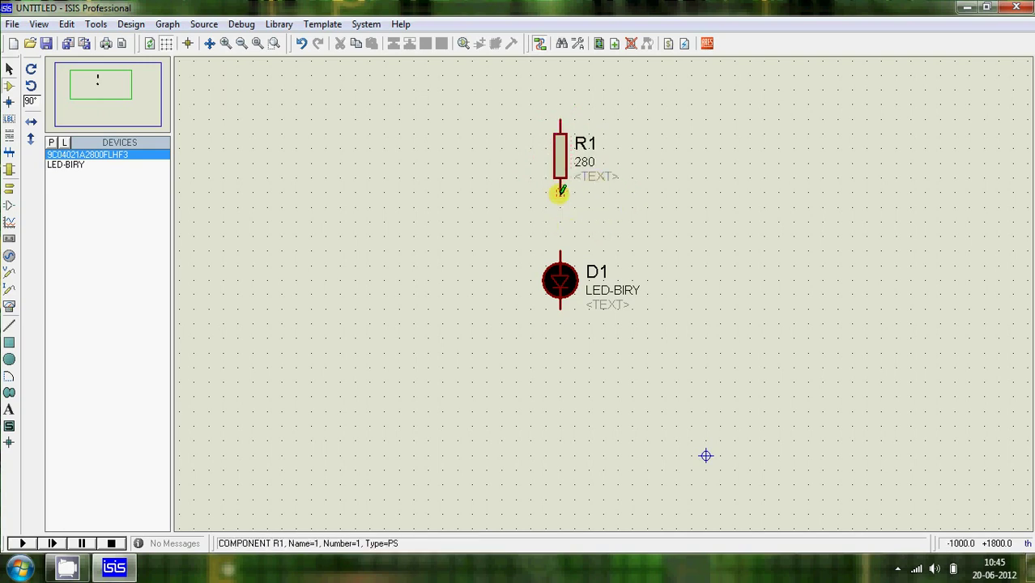
{"action": "left_click", "coordinate": [561, 191]}
{"action": "left_click", "coordinate": [561, 249]}
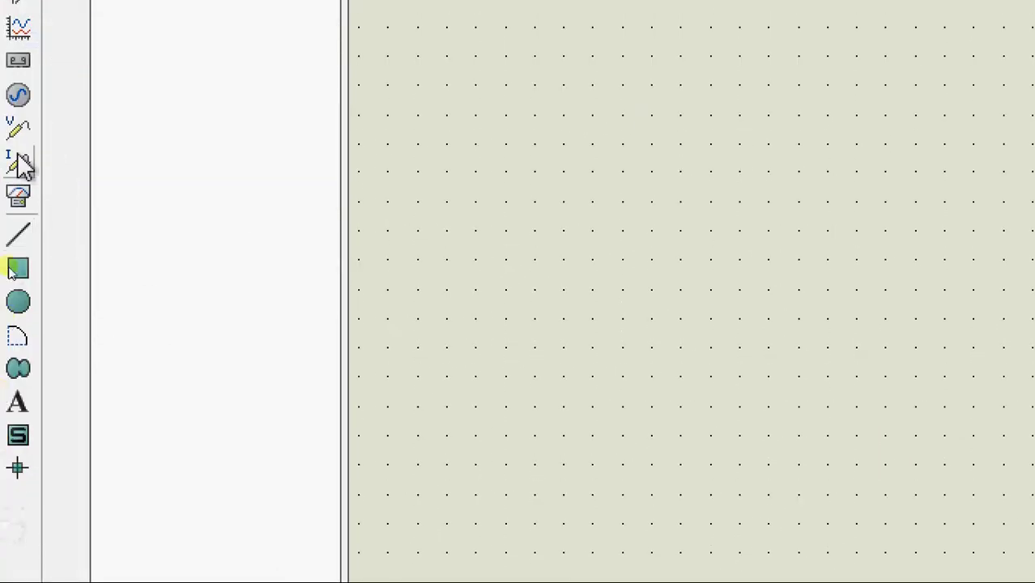
- Place a GROUND terminal below LED D1, connected to its lower pin
{"action": "left_click", "coordinate": [21, 107]}
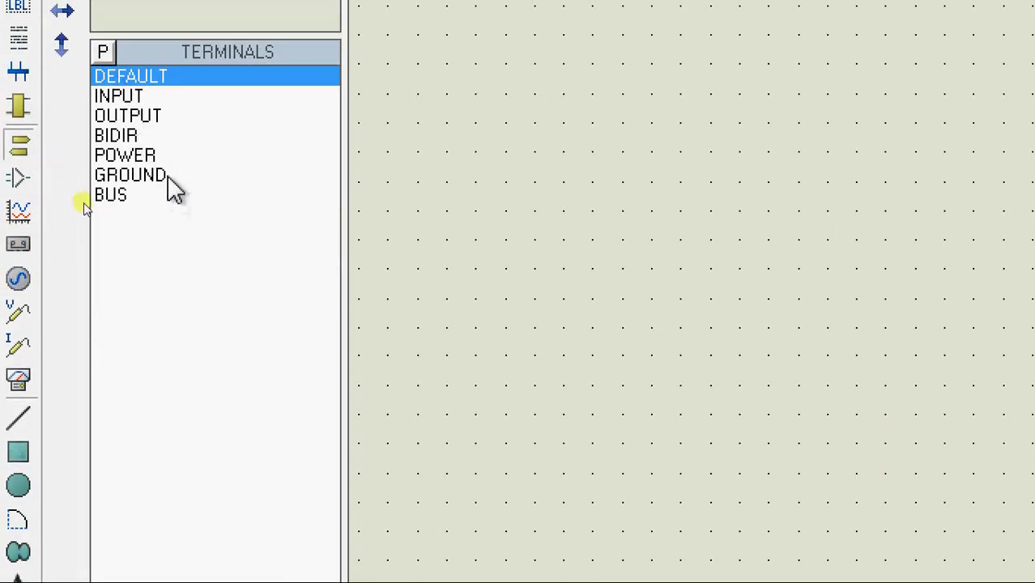
{"action": "left_click", "coordinate": [168, 178]}
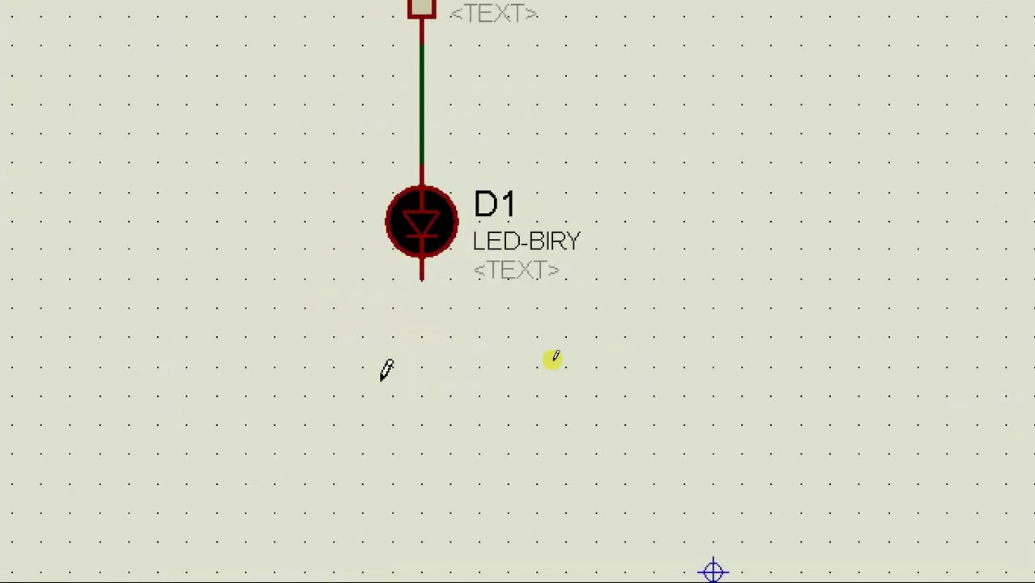
{"action": "left_click", "coordinate": [425, 369]}
{"action": "left_click", "coordinate": [422, 369]}
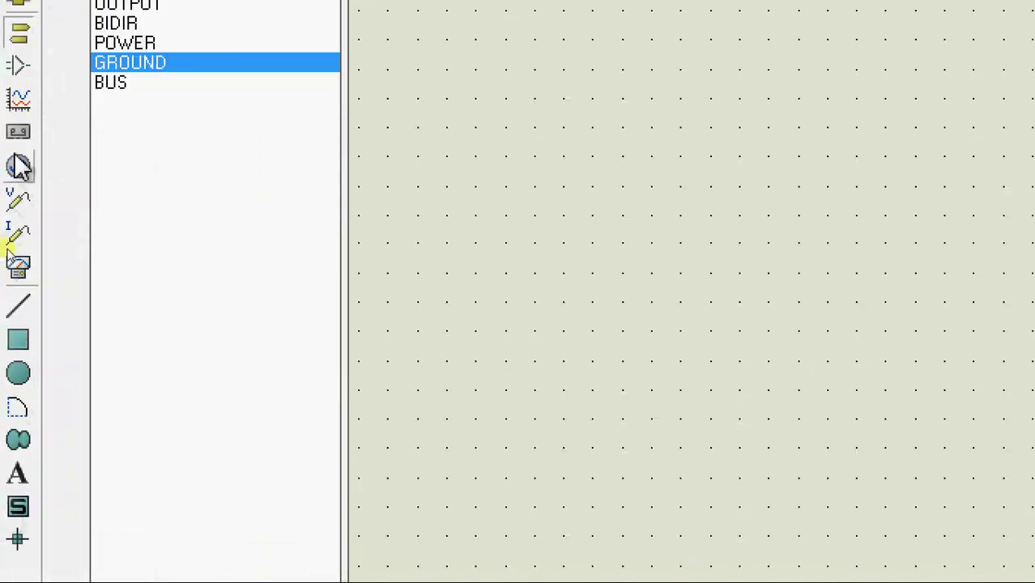
- Place a DC generator up-left of R1 and wire it to R1's top pin
{"action": "left_click", "coordinate": [19, 167]}
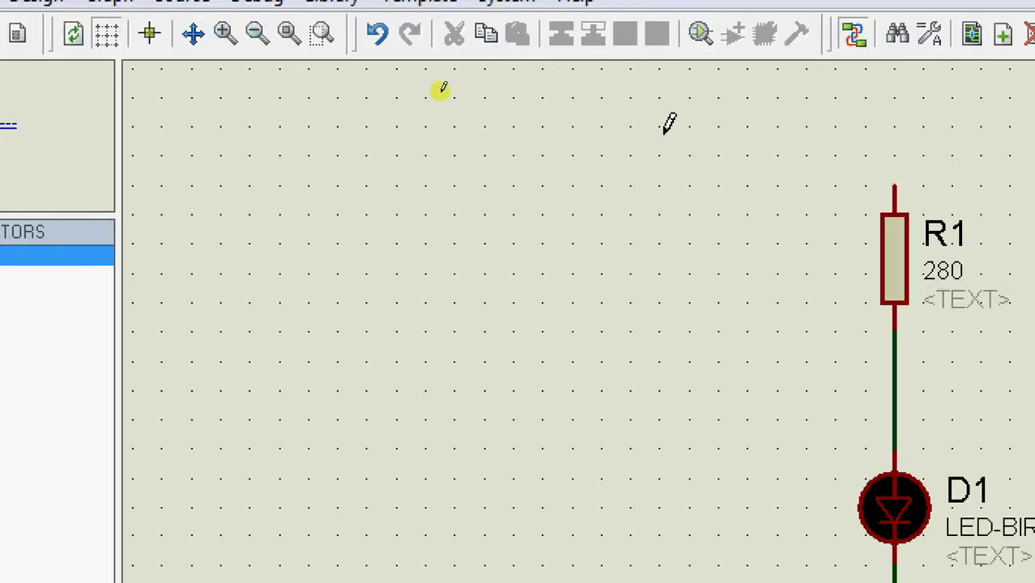
{"action": "left_click", "coordinate": [669, 123]}
{"action": "left_click", "coordinate": [663, 120]}
{"action": "left_click", "coordinate": [660, 126]}
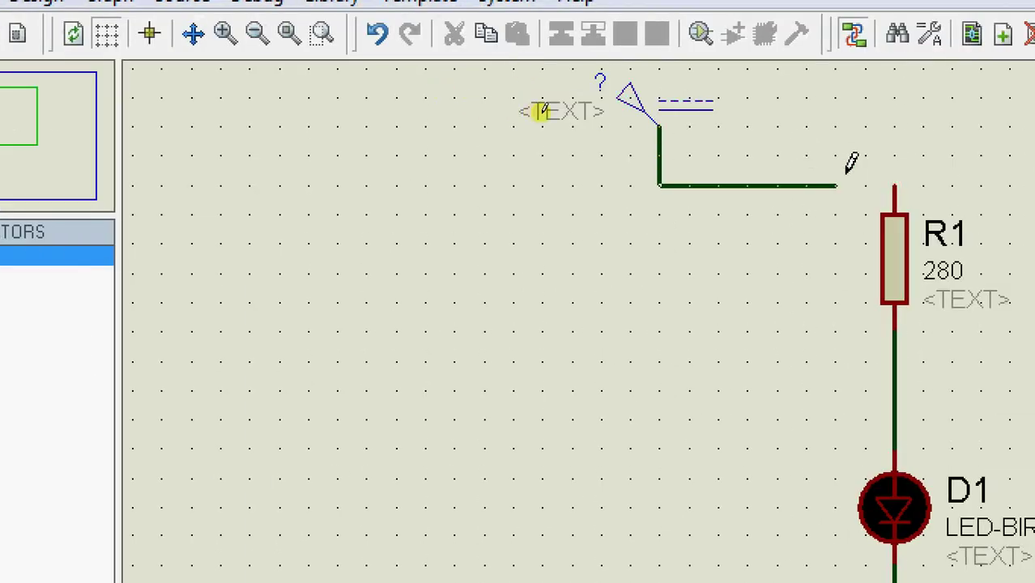
{"action": "left_click", "coordinate": [890, 167]}
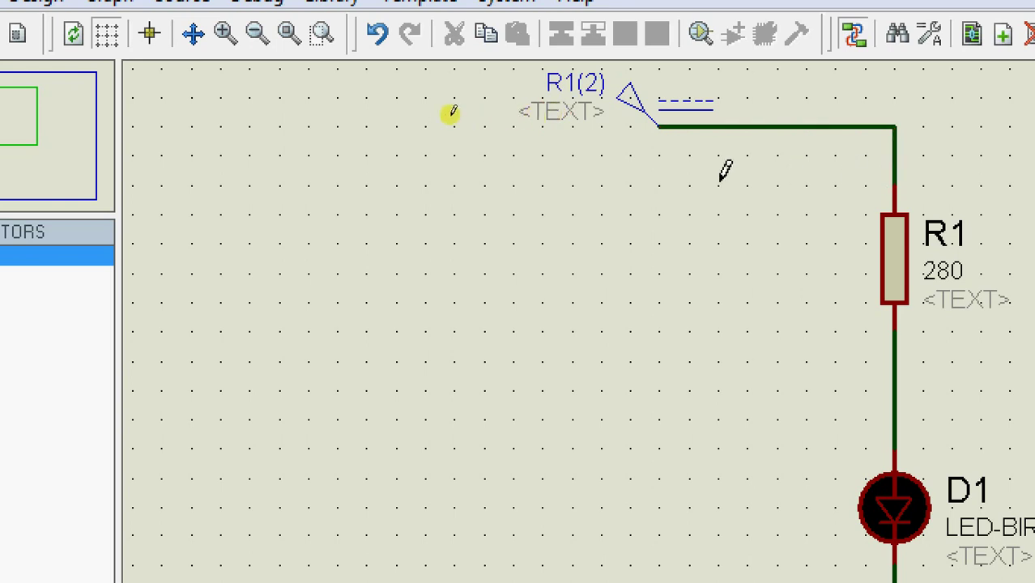
- Set the DC generator's voltage to 5v
{"action": "double_click", "coordinate": [639, 125]}
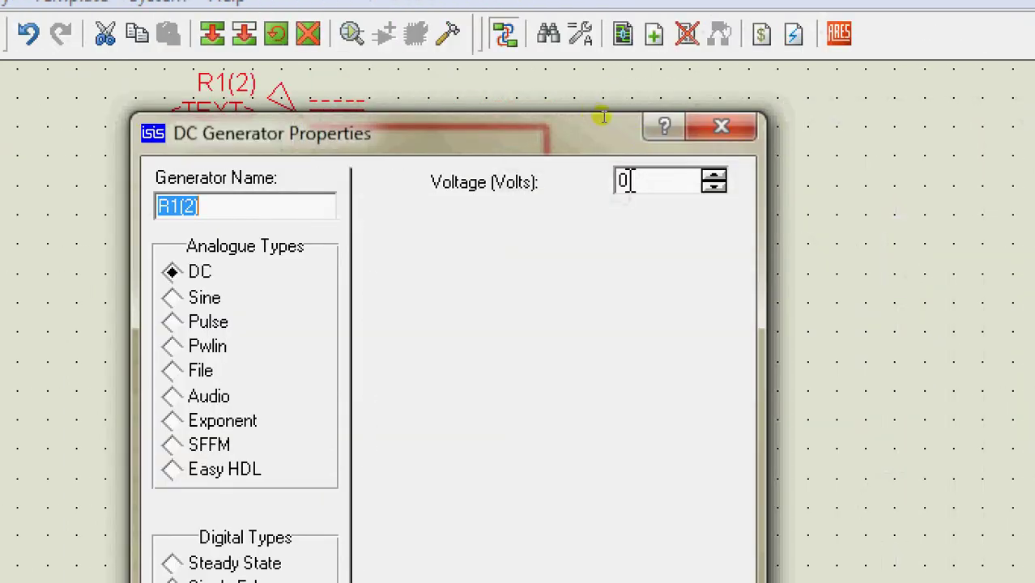
{"action": "left_click", "coordinate": [634, 181]}
{"action": "type", "text": "5v"}
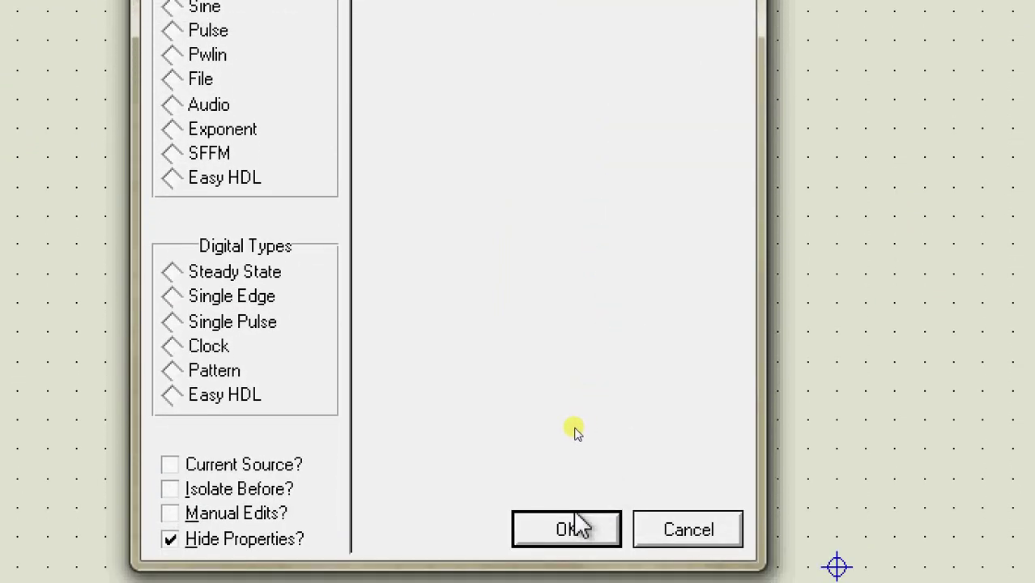
{"action": "left_click", "coordinate": [574, 559]}
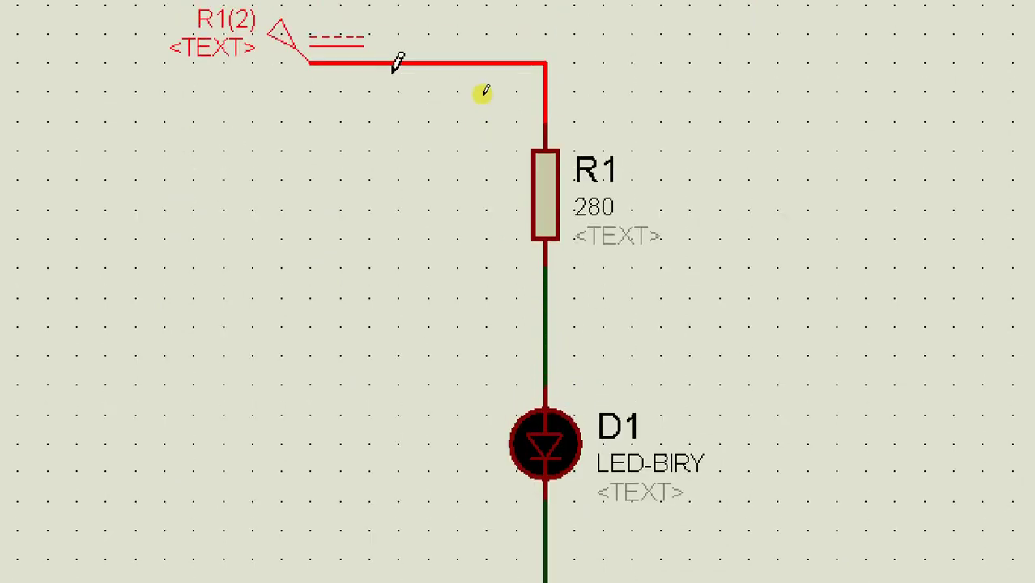
- Check LED D1's properties, then run the simulation to see D1 light and stop it
{"action": "double_click", "coordinate": [542, 452]}
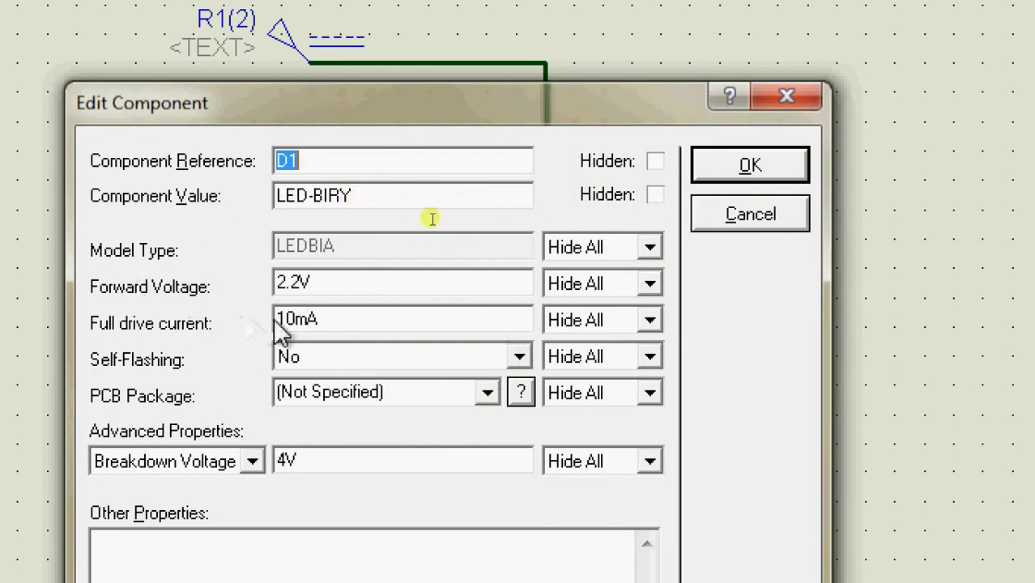
{"action": "left_click", "coordinate": [751, 165]}
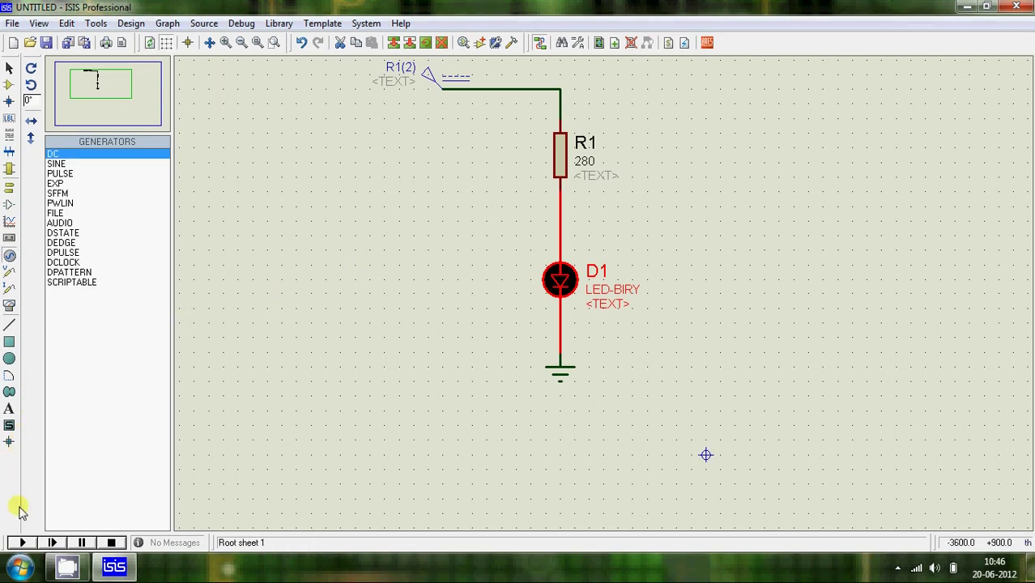
{"action": "left_click", "coordinate": [20, 543]}
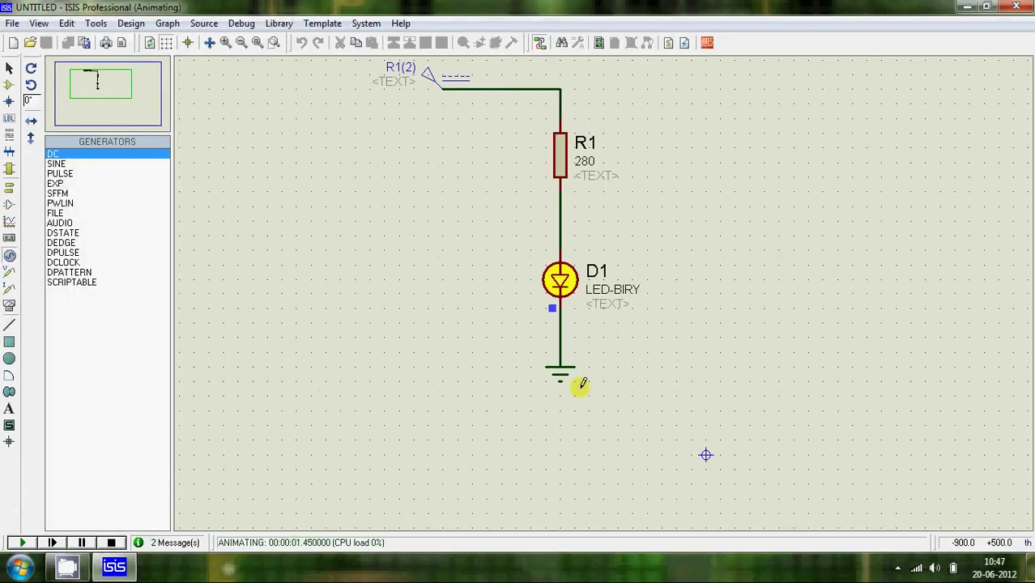
{"action": "scroll", "coordinate": [581, 384], "scroll_direction": "up", "scroll_amount": 1}
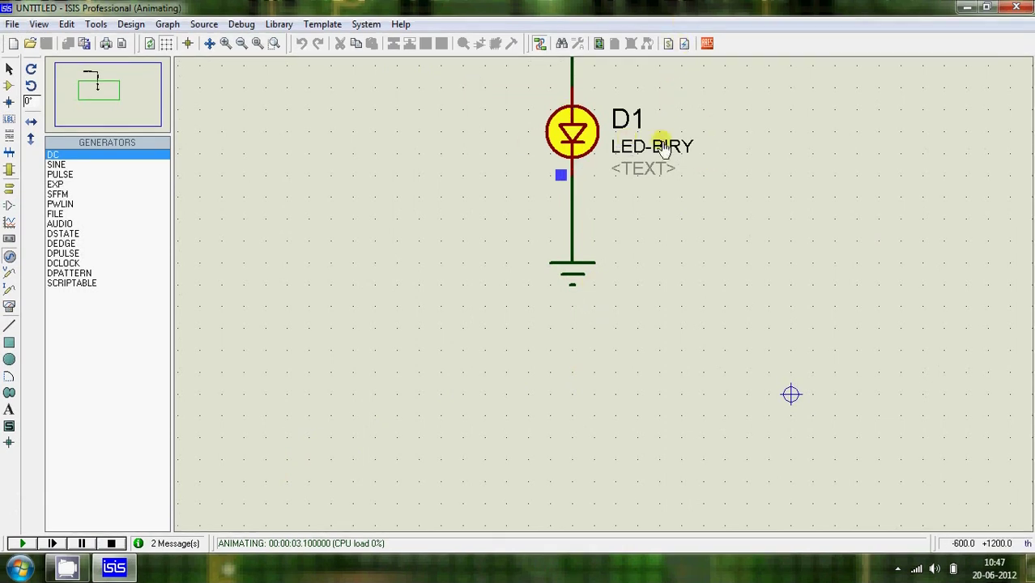
{"action": "scroll", "coordinate": [664, 148], "scroll_direction": "down", "scroll_amount": 1}
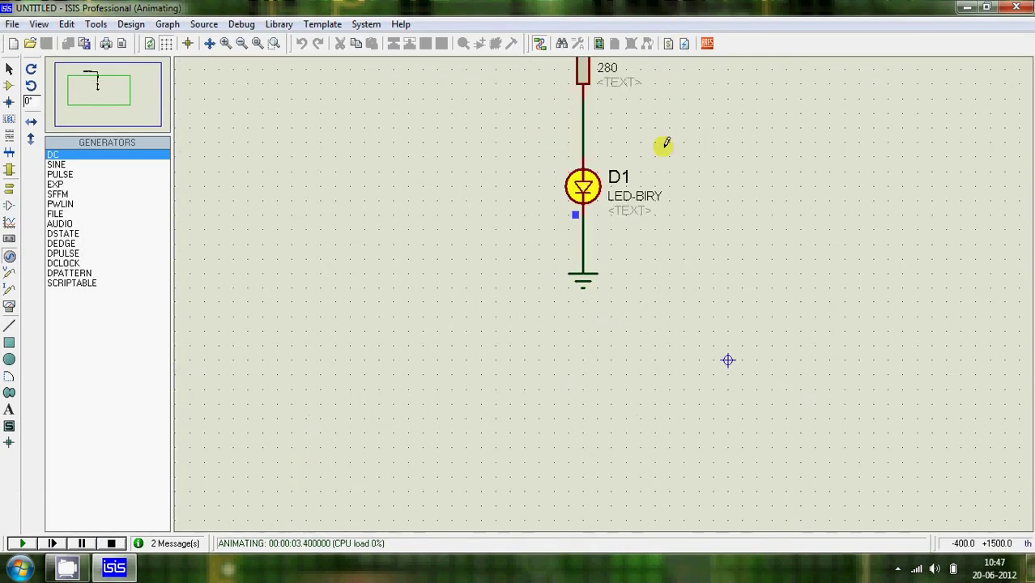
{"action": "left_click", "coordinate": [112, 543]}
- Box-select and delete the entire circuit, then bring up Pick Devices with P
{"action": "scroll", "coordinate": [609, 300], "scroll_direction": "up", "scroll_amount": 1}
{"action": "scroll", "coordinate": [609, 300], "scroll_direction": "down", "scroll_amount": 1}
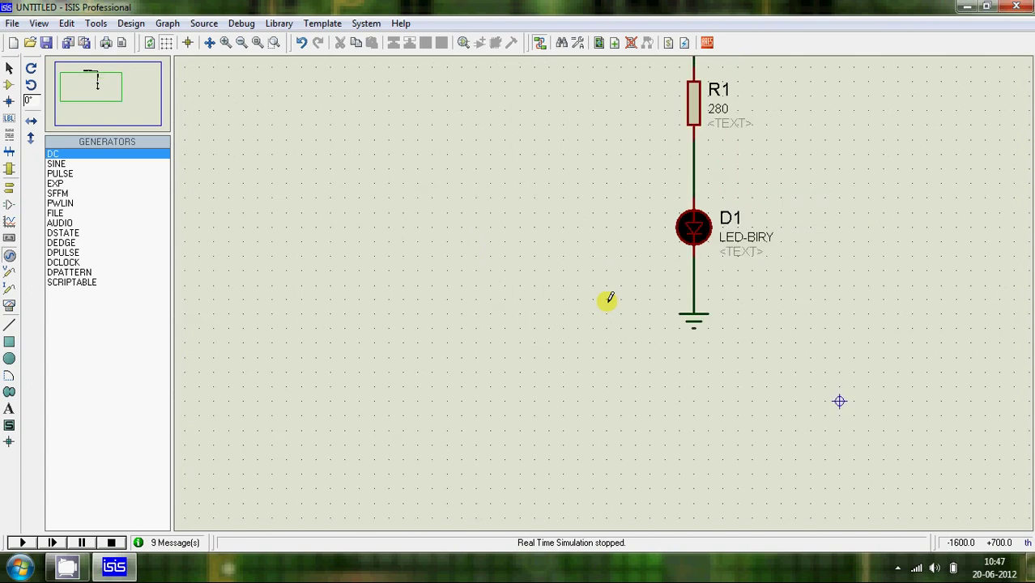
{"action": "scroll", "coordinate": [607, 298], "scroll_direction": "down", "scroll_amount": 1}
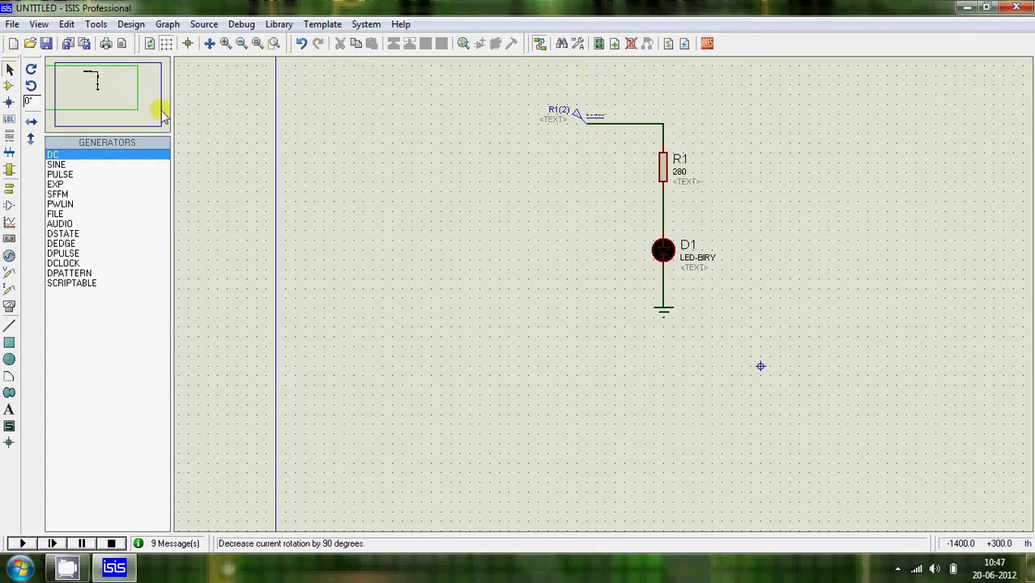
{"action": "left_click_drag", "start_coordinate": [507, 94], "coordinate": [790, 366]}
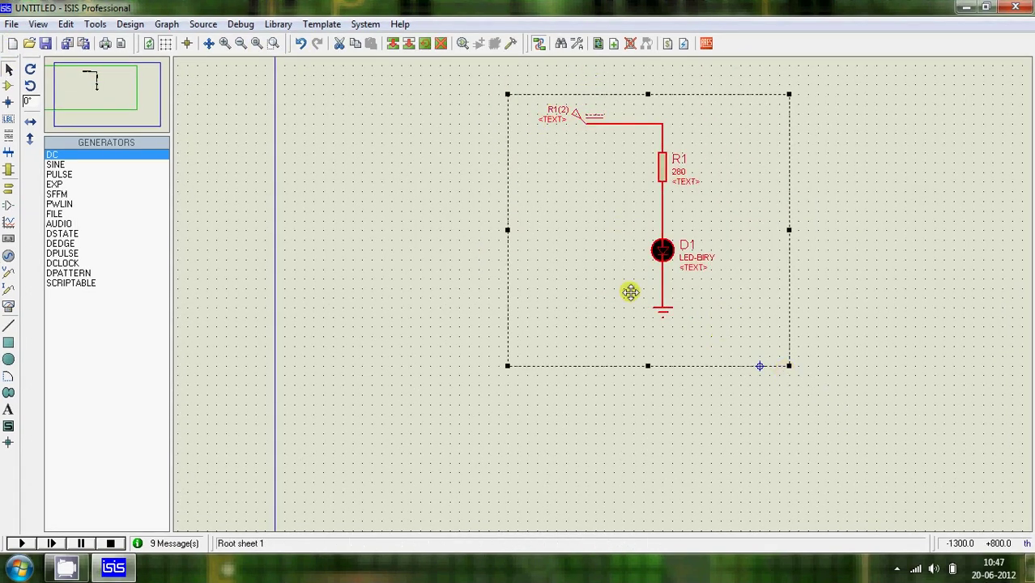
{"action": "key", "text": "Delete"}
{"action": "key", "text": "p"}
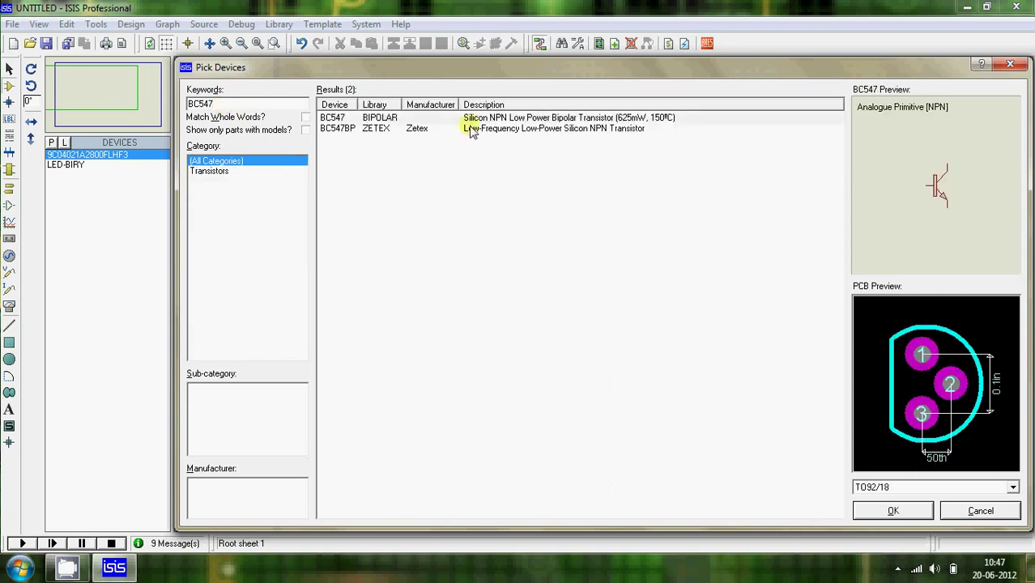
- Add the BC547 transistor from the BIPOLAR library to the device list and close the picker
{"action": "left_click", "coordinate": [474, 118]}
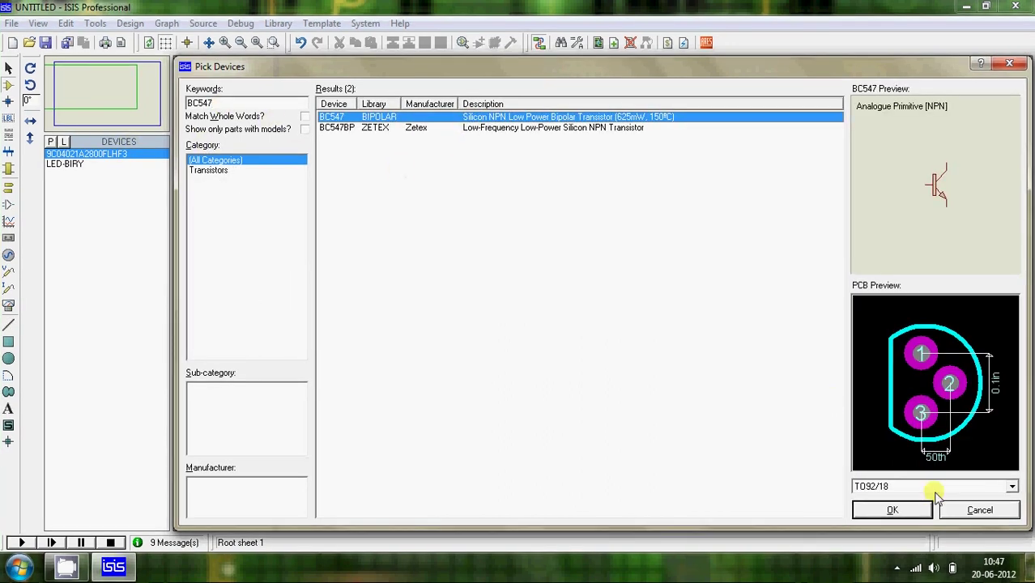
{"action": "double_click", "coordinate": [574, 121]}
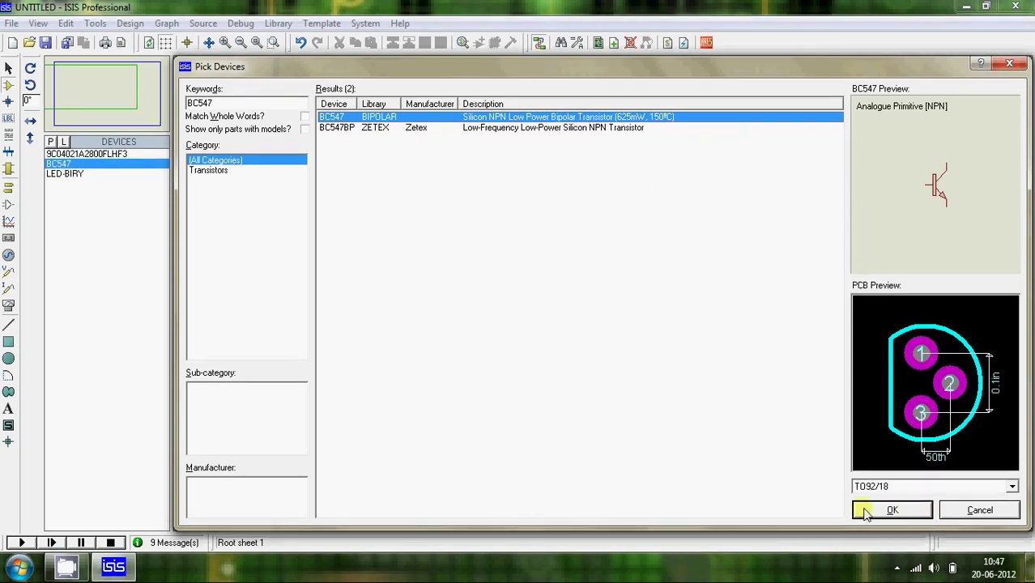
{"action": "left_click", "coordinate": [891, 510]}
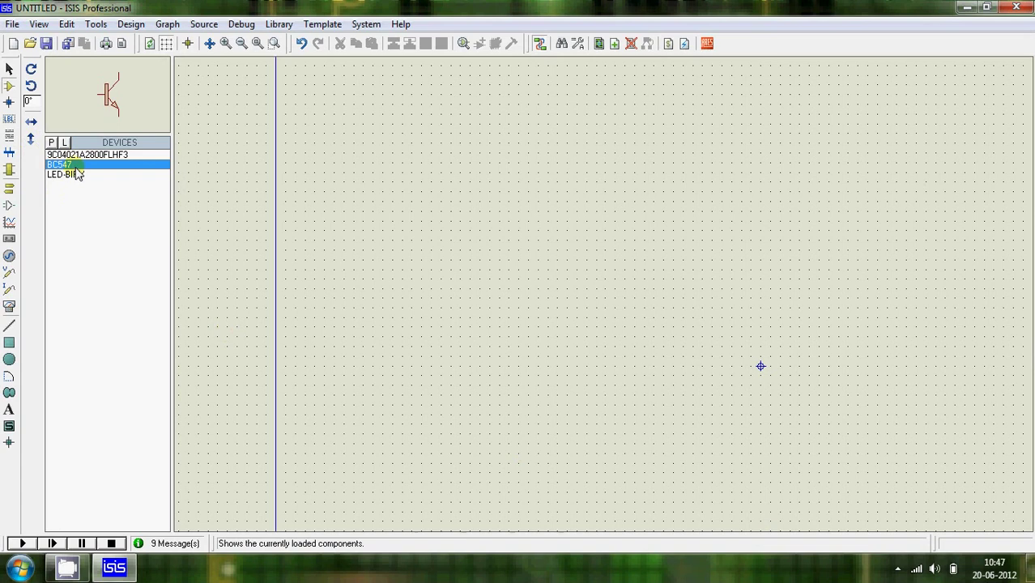
- Place BC547 as Q1 with LED-BIRY D1 below it, then select resistor 9C04021A2800FLHF3
{"action": "left_click", "coordinate": [580, 222]}
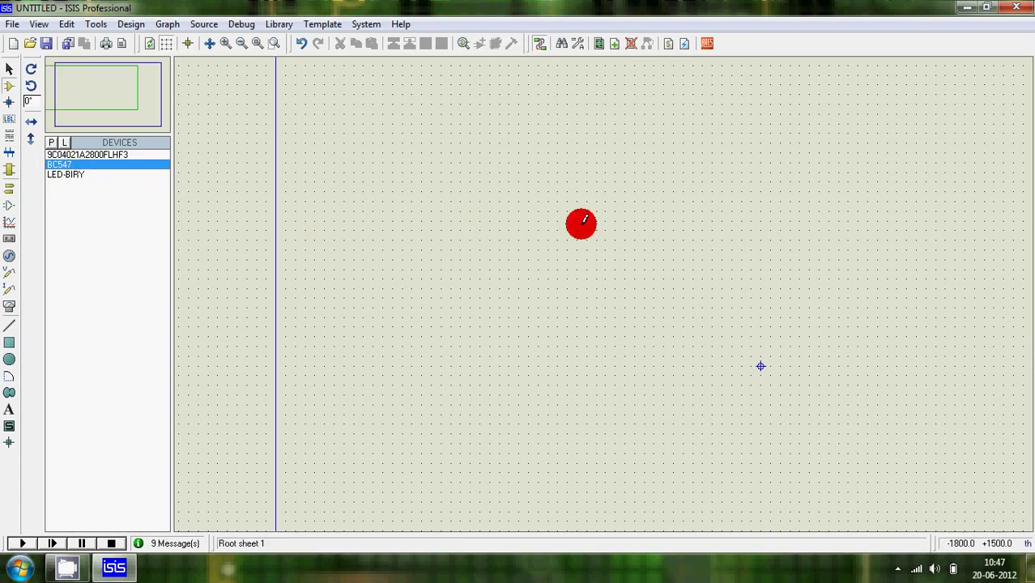
{"action": "left_click", "coordinate": [578, 243]}
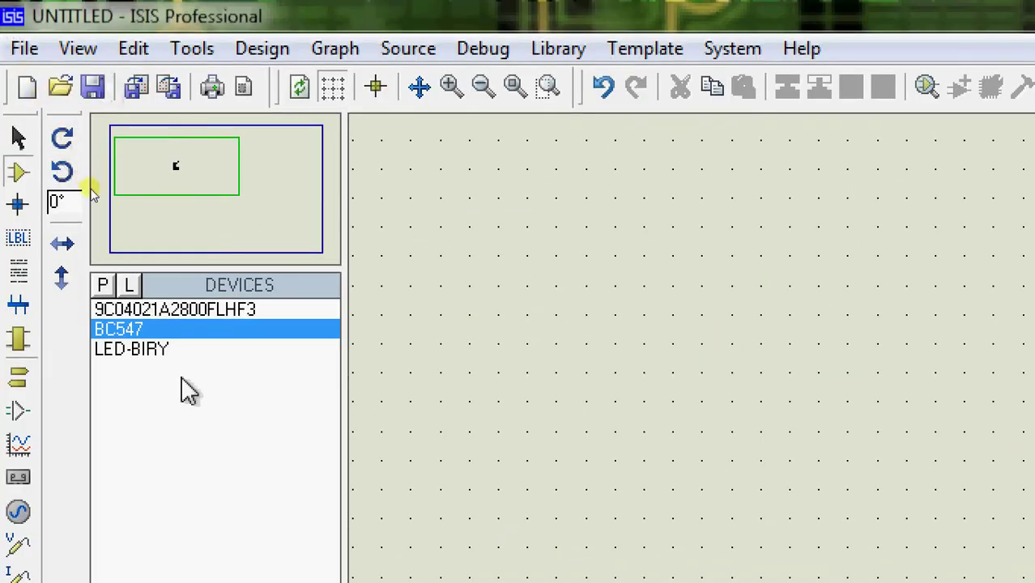
{"action": "left_click", "coordinate": [173, 348]}
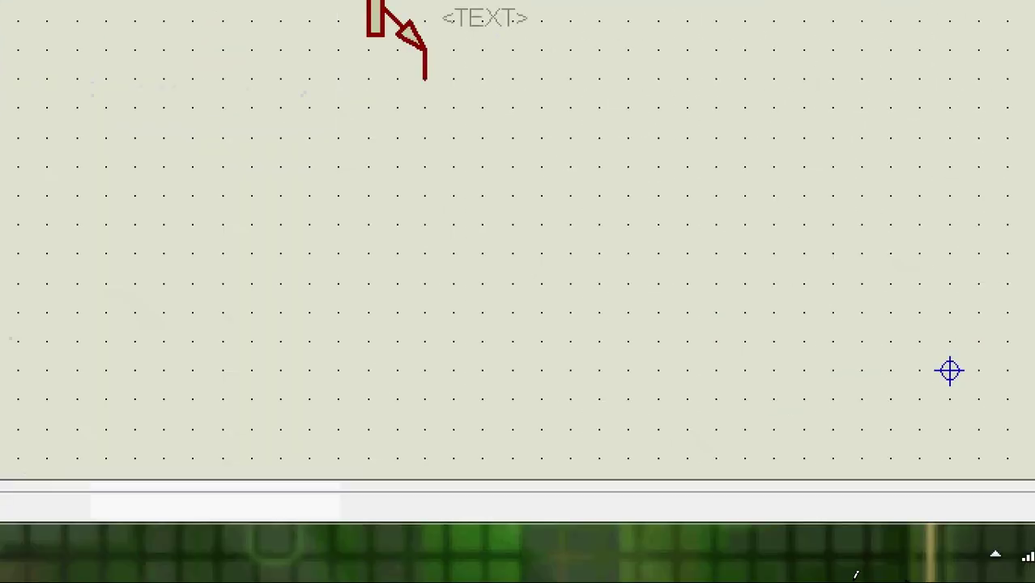
{"action": "left_click", "coordinate": [609, 400]}
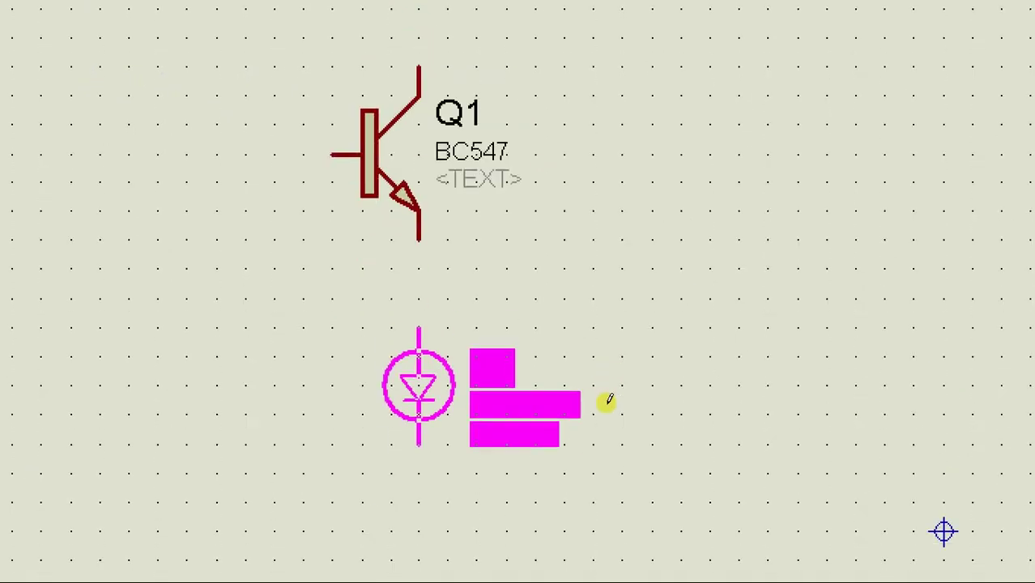
{"action": "left_click", "coordinate": [608, 405]}
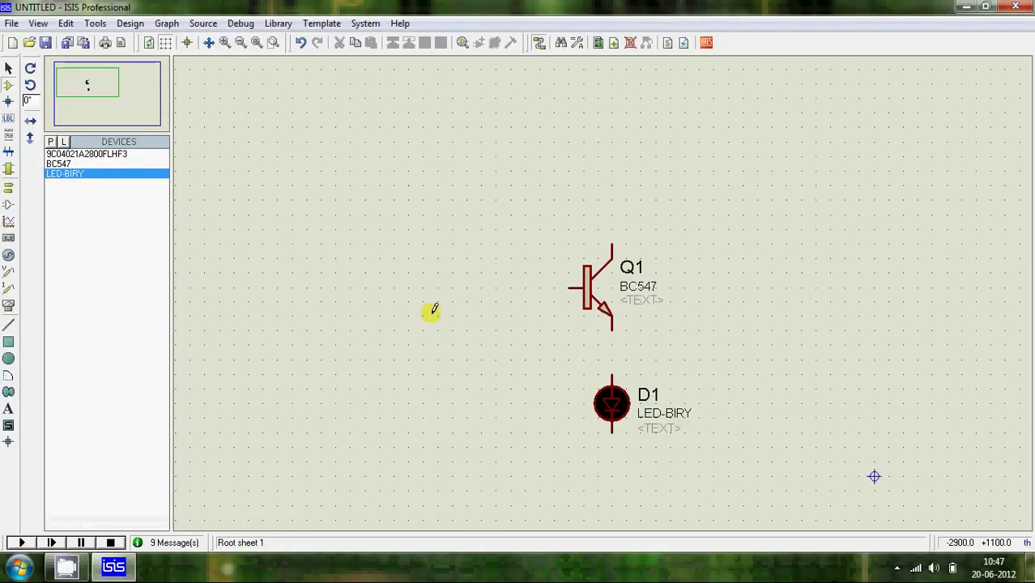
{"action": "left_click", "coordinate": [128, 154]}
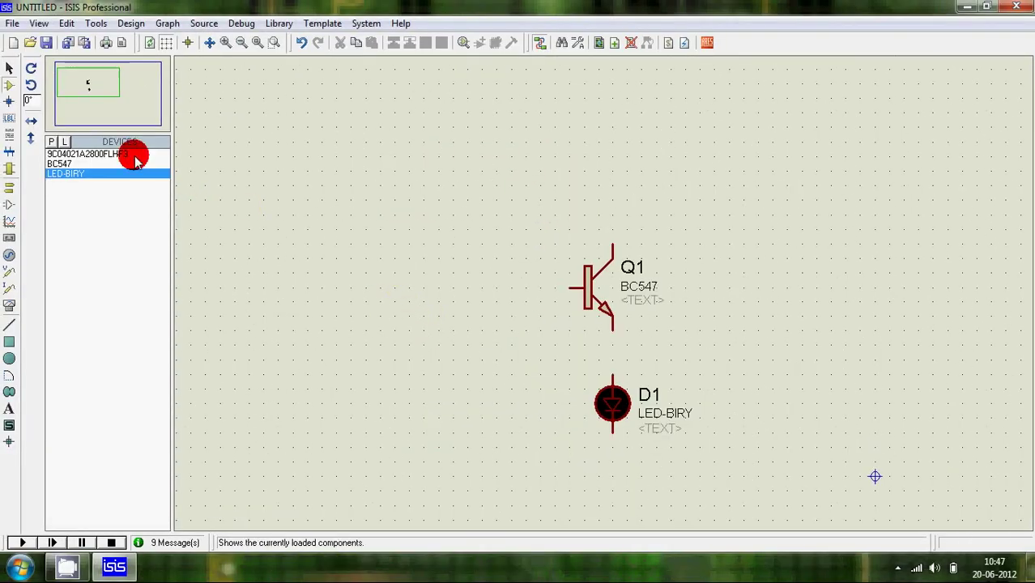
- Place resistor R1 above Q1, rotate it upright, and confirm its 280-ohm properties
{"action": "left_click", "coordinate": [640, 177]}
{"action": "left_click", "coordinate": [611, 145]}
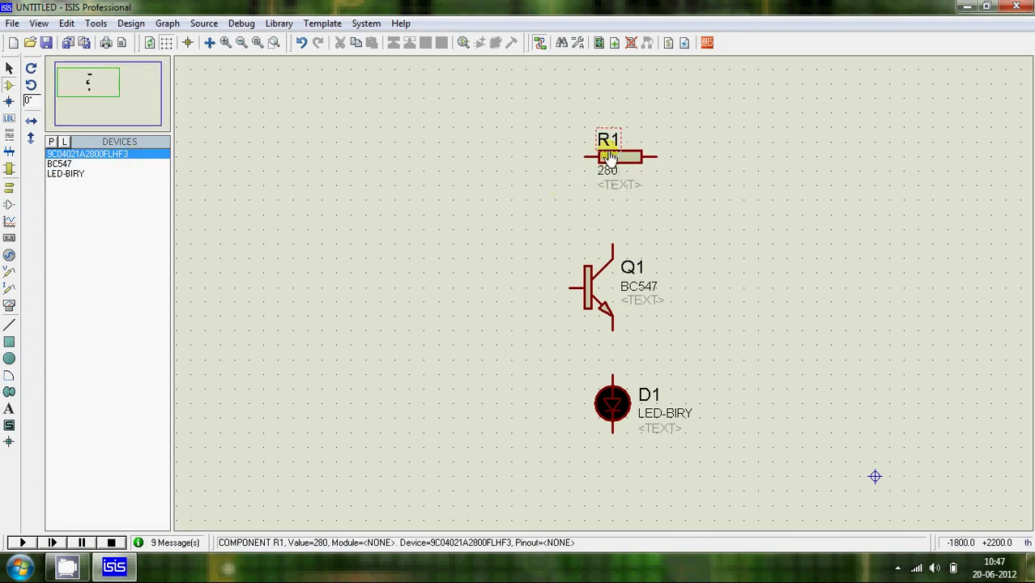
{"action": "right_click", "coordinate": [614, 167]}
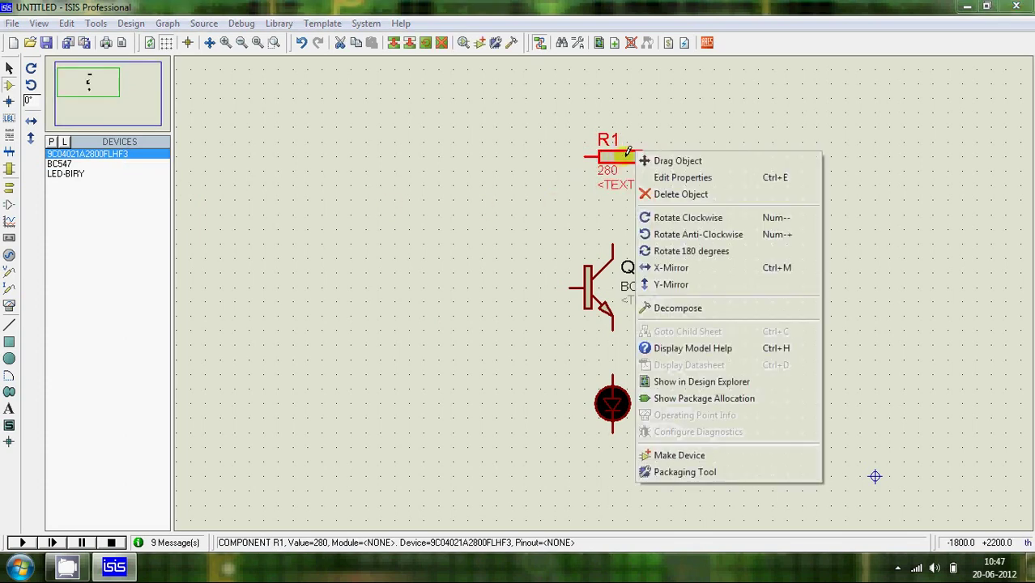
{"action": "left_click", "coordinate": [652, 217]}
{"action": "right_click", "coordinate": [615, 165]}
{"action": "left_click", "coordinate": [616, 169]}
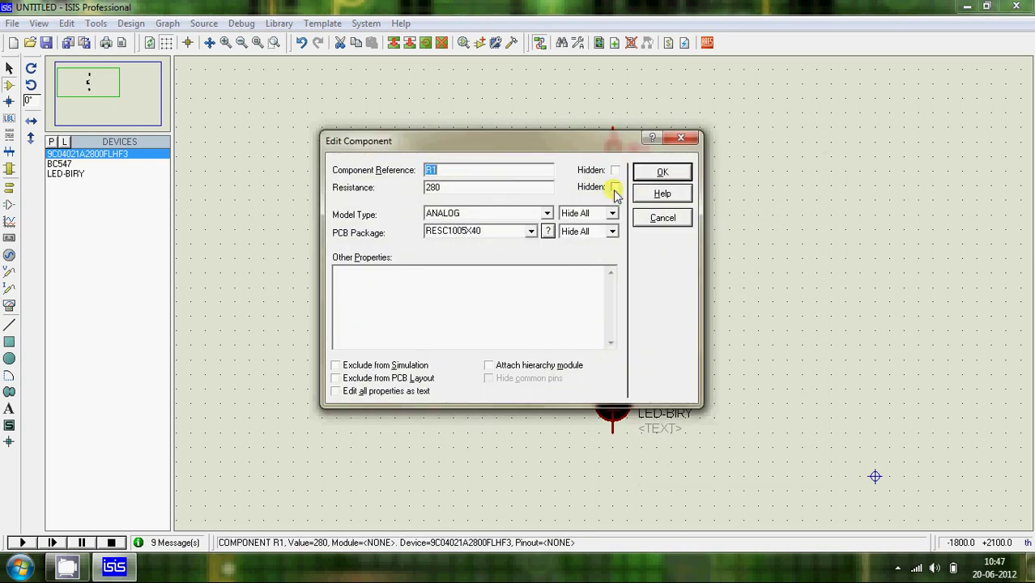
{"action": "left_click", "coordinate": [639, 176]}
{"action": "left_click", "coordinate": [618, 199]}
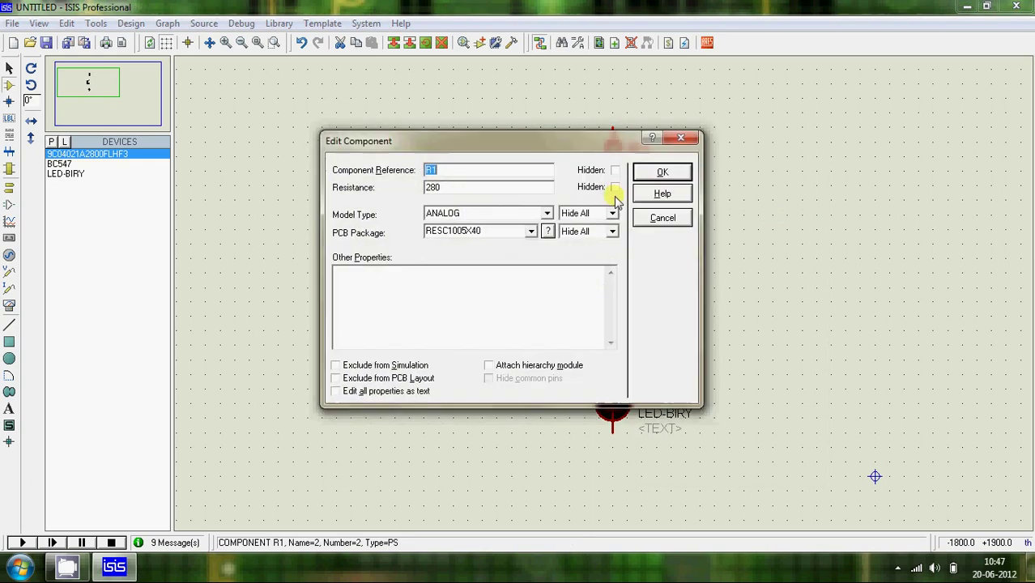
{"action": "left_click", "coordinate": [658, 176]}
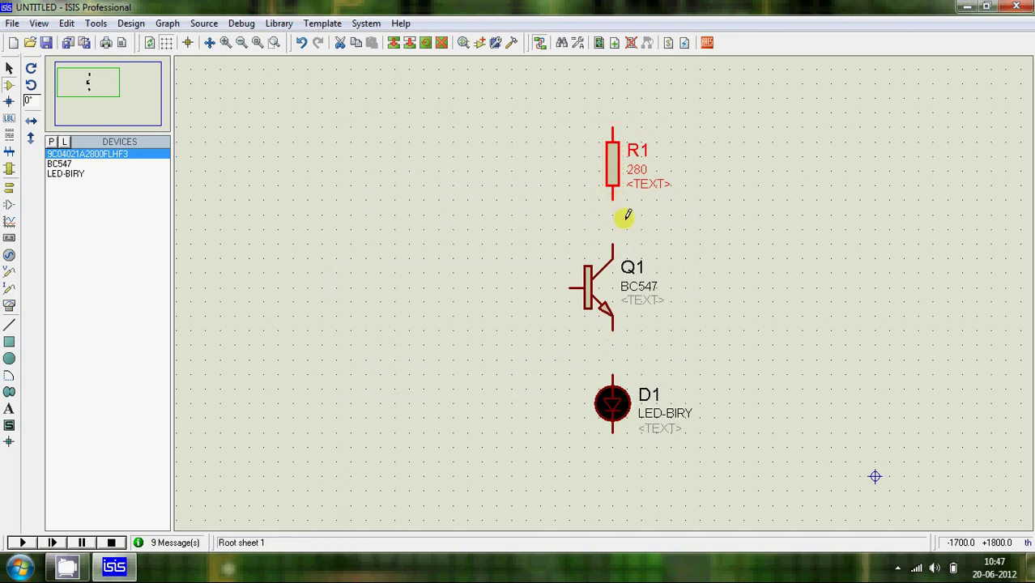
{"action": "left_click", "coordinate": [627, 214]}
- Wire R1's lower pin to Q1's collector and Q1's emitter to D1's top pin
{"action": "left_click", "coordinate": [613, 197]}
{"action": "left_click", "coordinate": [612, 245]}
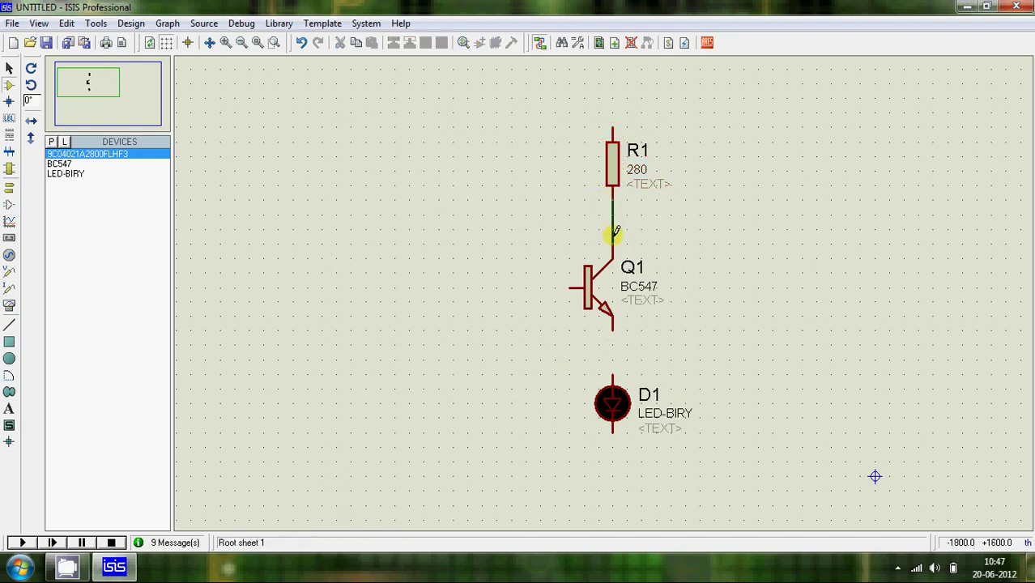
{"action": "left_click", "coordinate": [613, 327]}
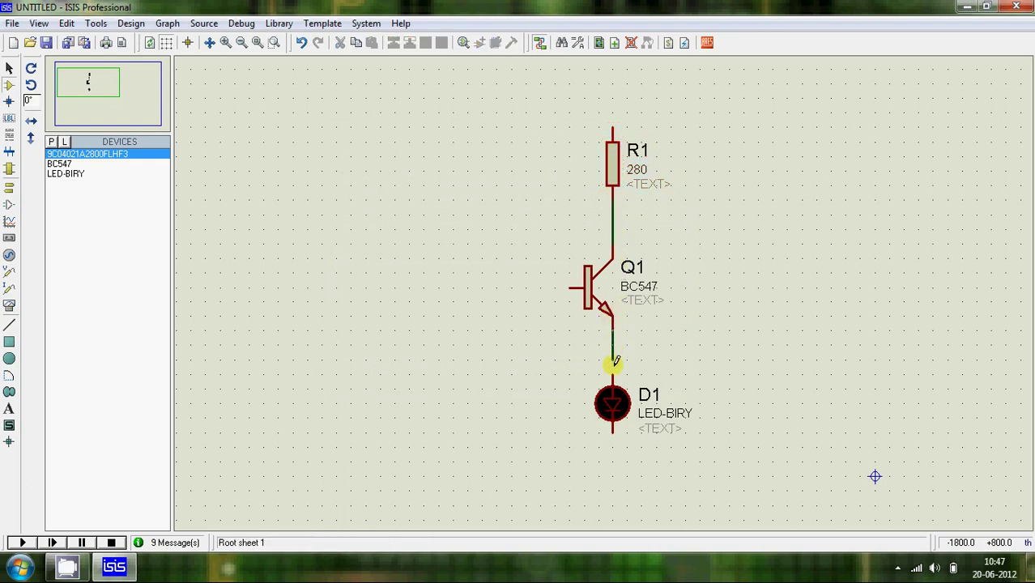
{"action": "left_click", "coordinate": [613, 369]}
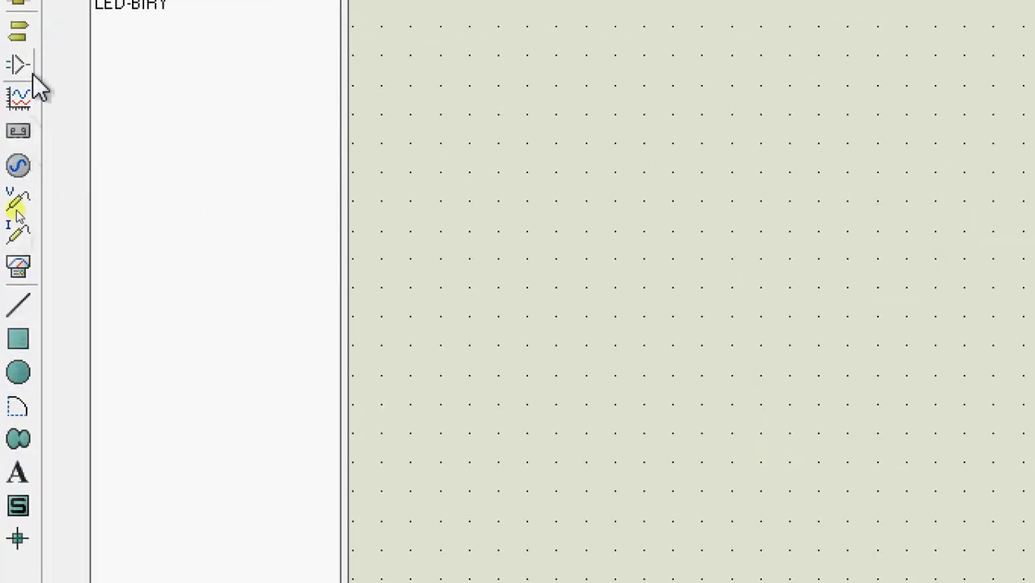
- Place a GROUND terminal below D1 and wire it to D1's bottom pin
{"action": "left_click", "coordinate": [20, 35]}
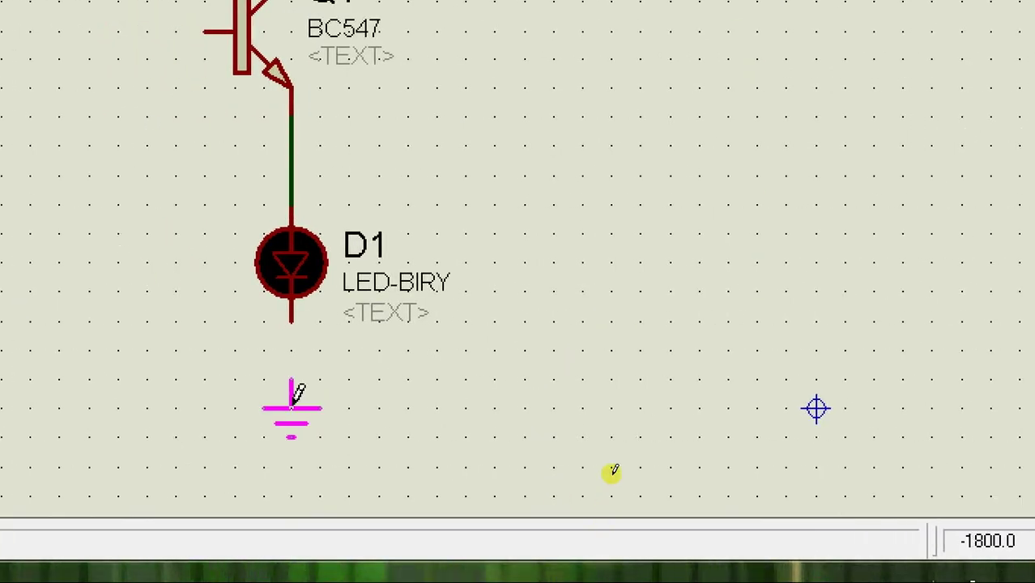
{"action": "left_click", "coordinate": [291, 409]}
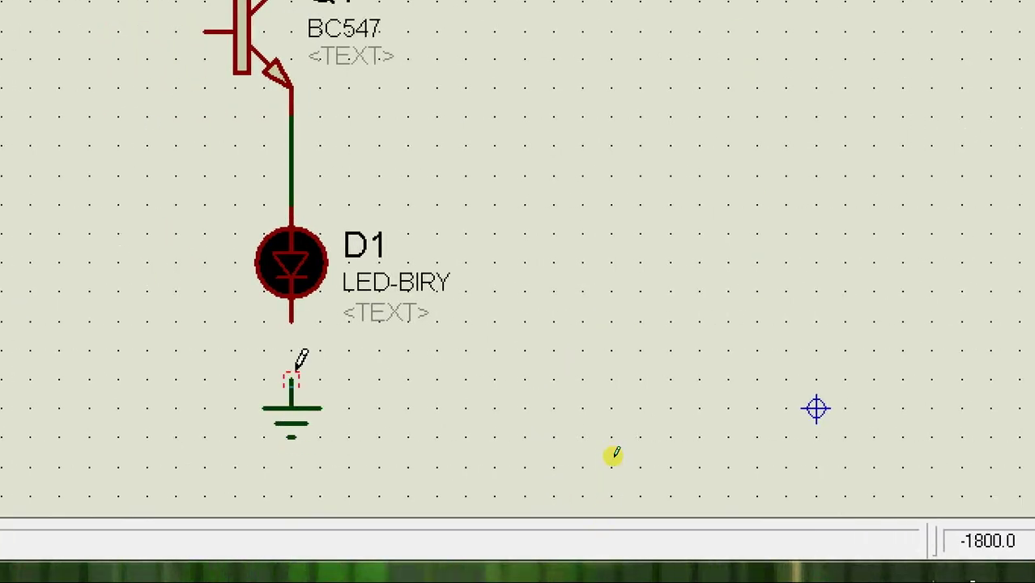
{"action": "left_click", "coordinate": [293, 375]}
{"action": "left_click", "coordinate": [292, 321]}
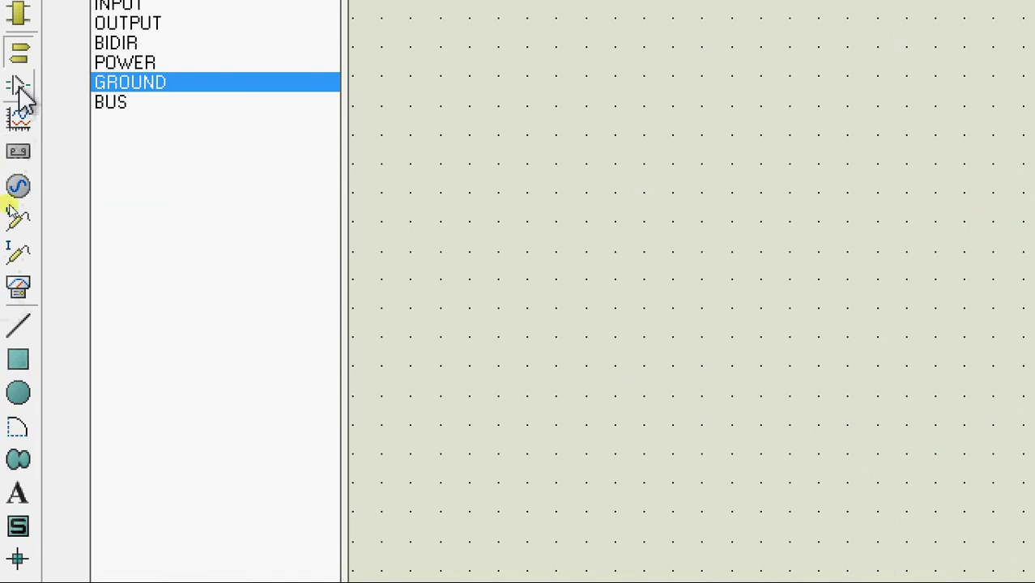
{"action": "left_click", "coordinate": [19, 186]}
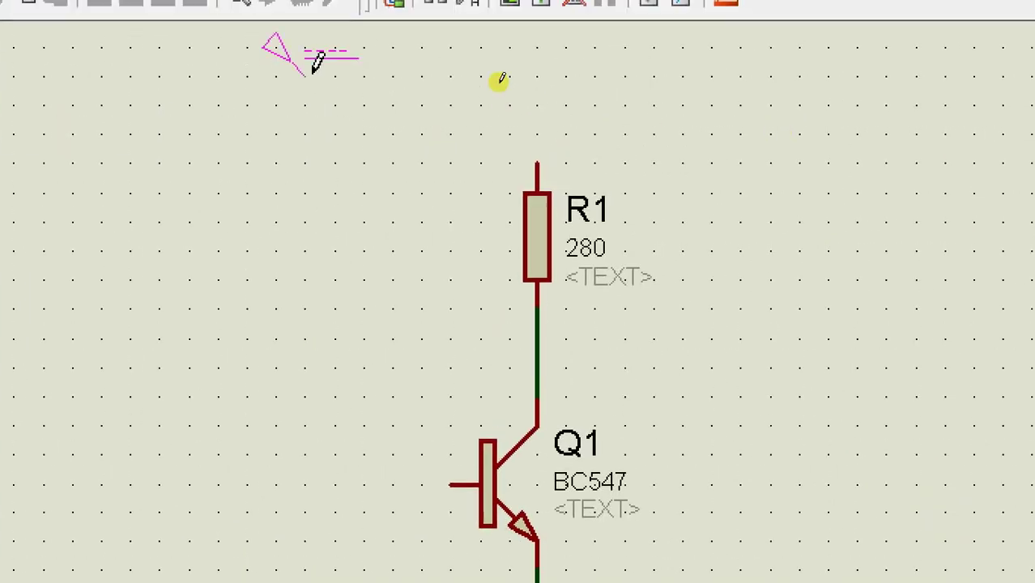
- Place a DC generator above-left of R1 and wire it to R1's top pin
{"action": "left_click", "coordinate": [518, 109]}
{"action": "left_click", "coordinate": [375, 136]}
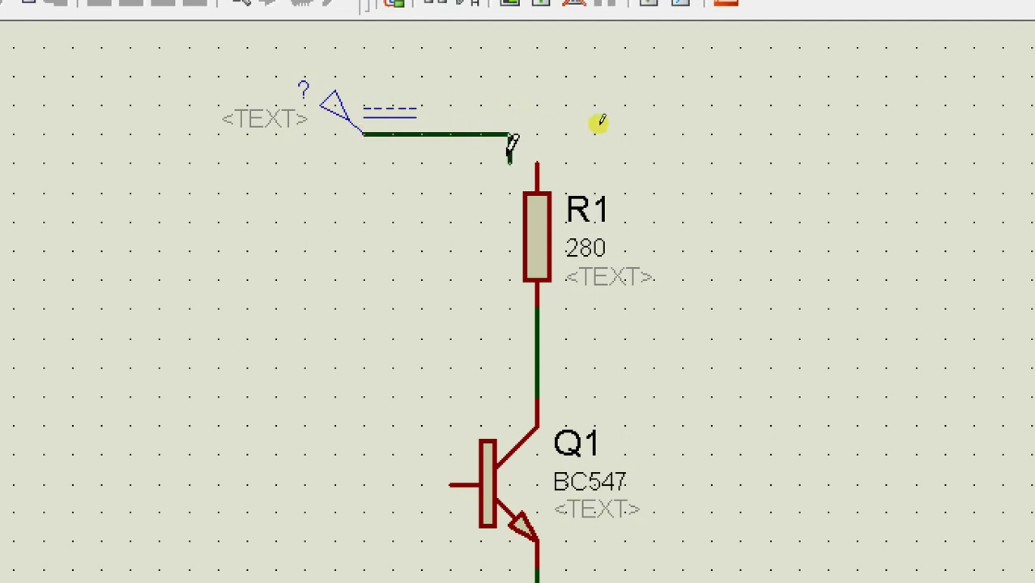
{"action": "left_click", "coordinate": [539, 170]}
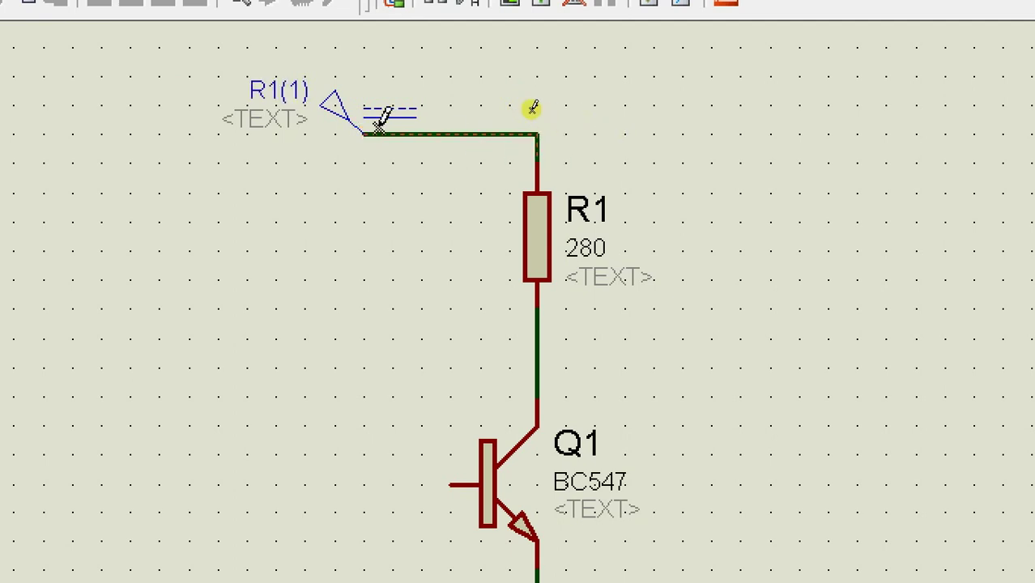
- Set the DC generator's voltage to 5v
{"action": "double_click", "coordinate": [334, 121]}
{"action": "left_click", "coordinate": [520, 143]}
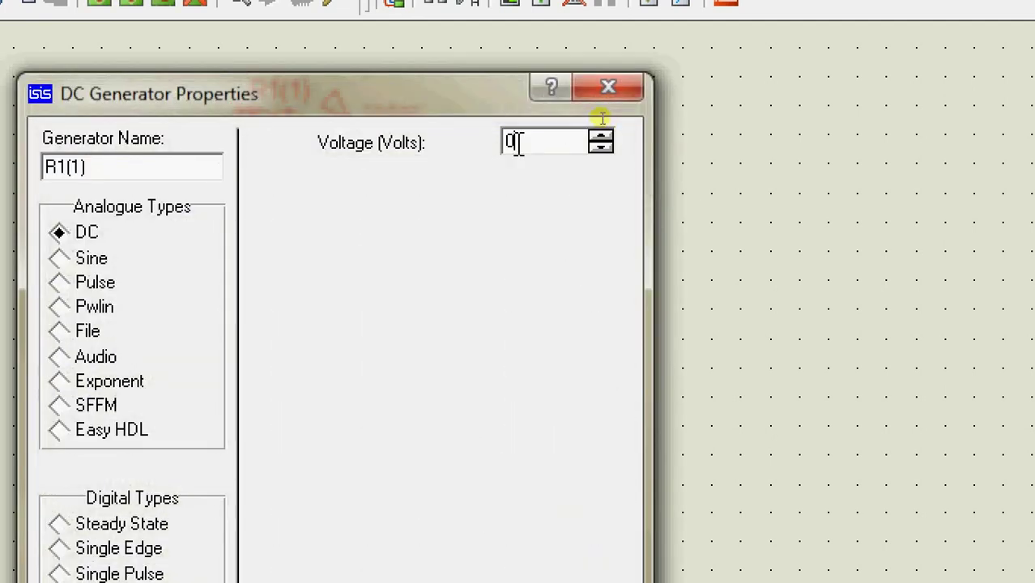
{"action": "double_click", "coordinate": [515, 144]}
{"action": "type", "text": "5v"}
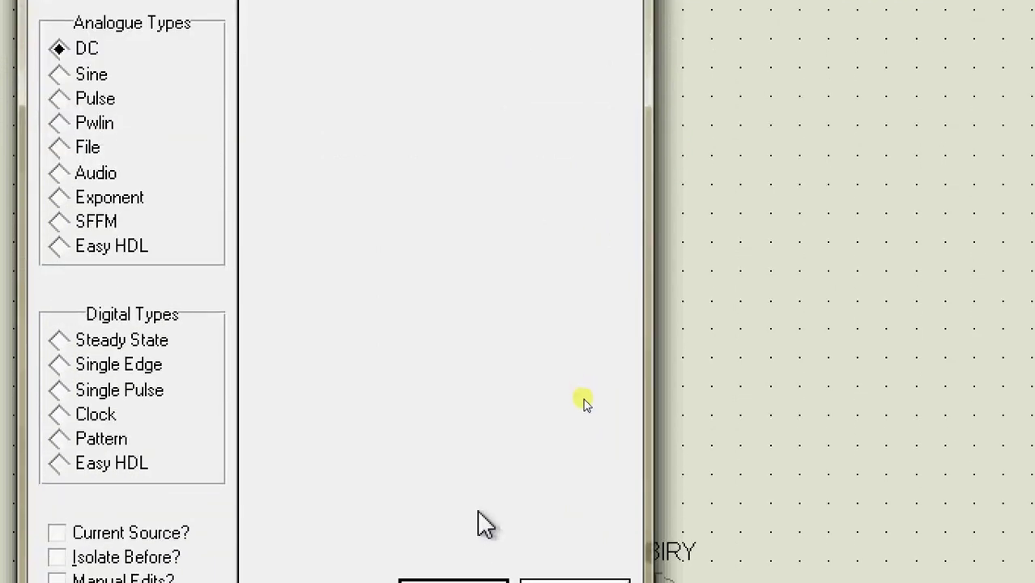
{"action": "left_click", "coordinate": [451, 470]}
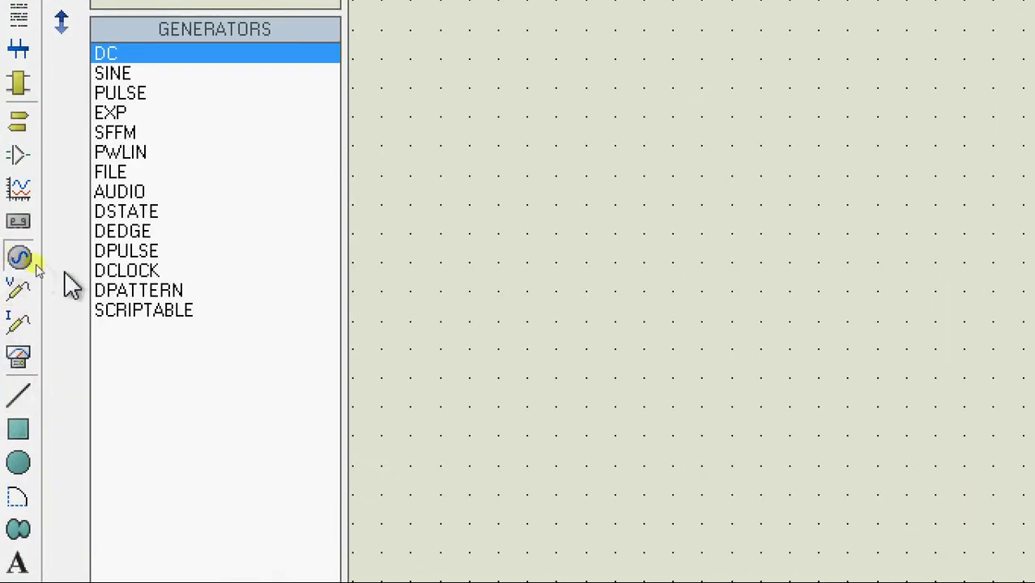
- Place a DCLOCK generator left of Q1 and wire its output to Q1's base
{"action": "left_click", "coordinate": [134, 272]}
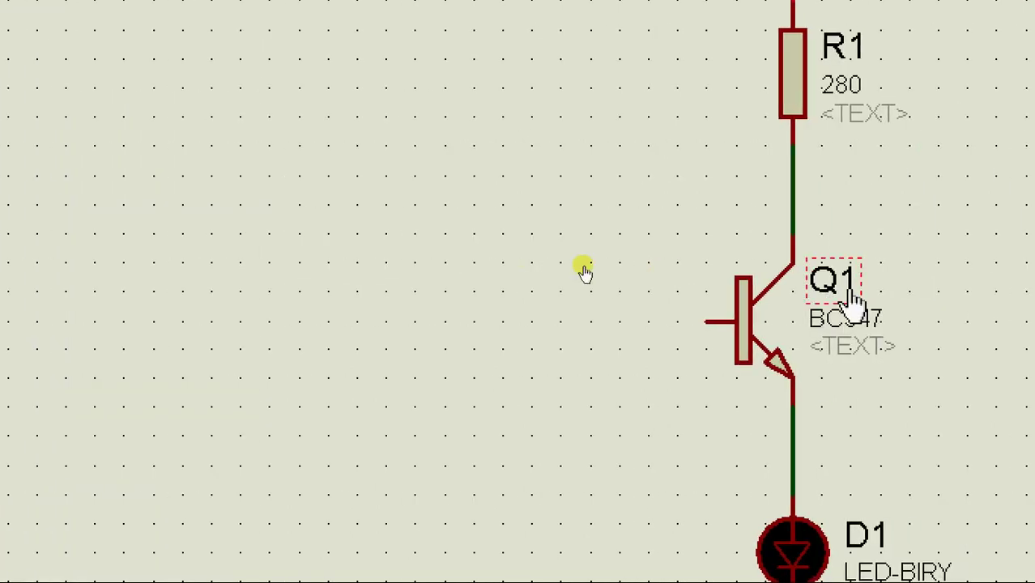
{"action": "left_click", "coordinate": [409, 244]}
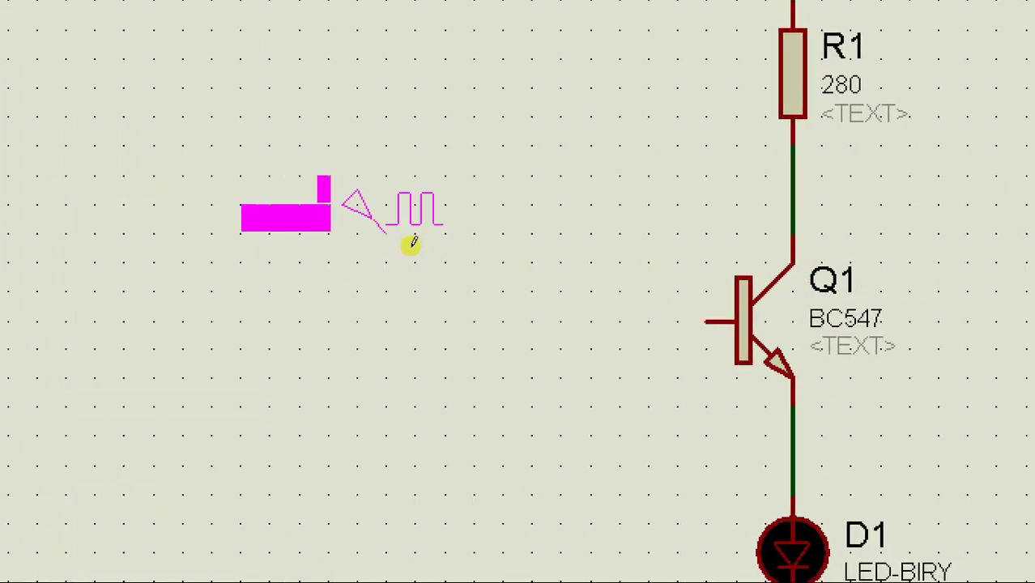
{"action": "left_click", "coordinate": [414, 245]}
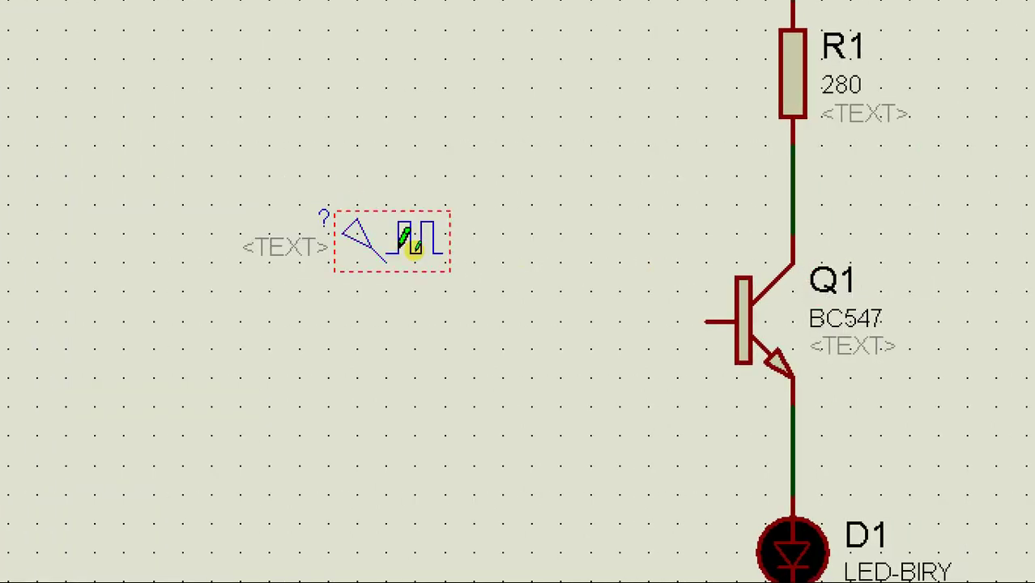
{"action": "left_click", "coordinate": [387, 259]}
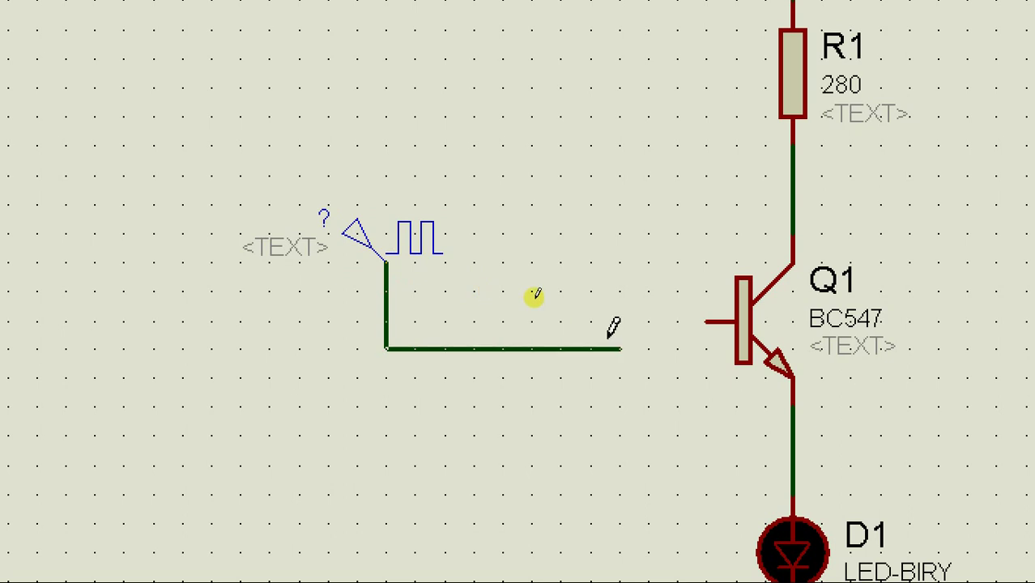
{"action": "left_click", "coordinate": [713, 322]}
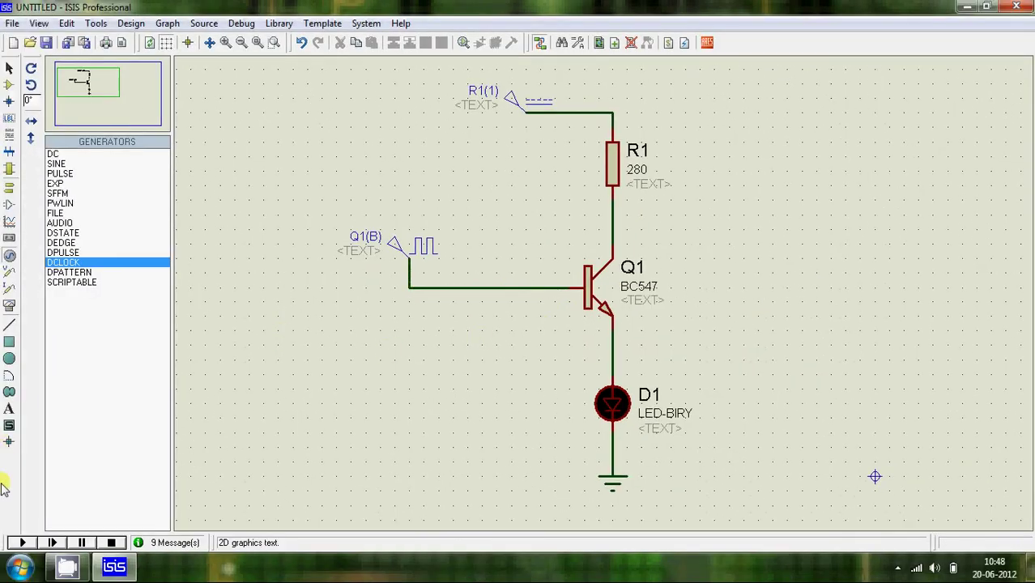
- Start the simulation so LED D1 lights up
{"action": "left_click", "coordinate": [21, 544]}
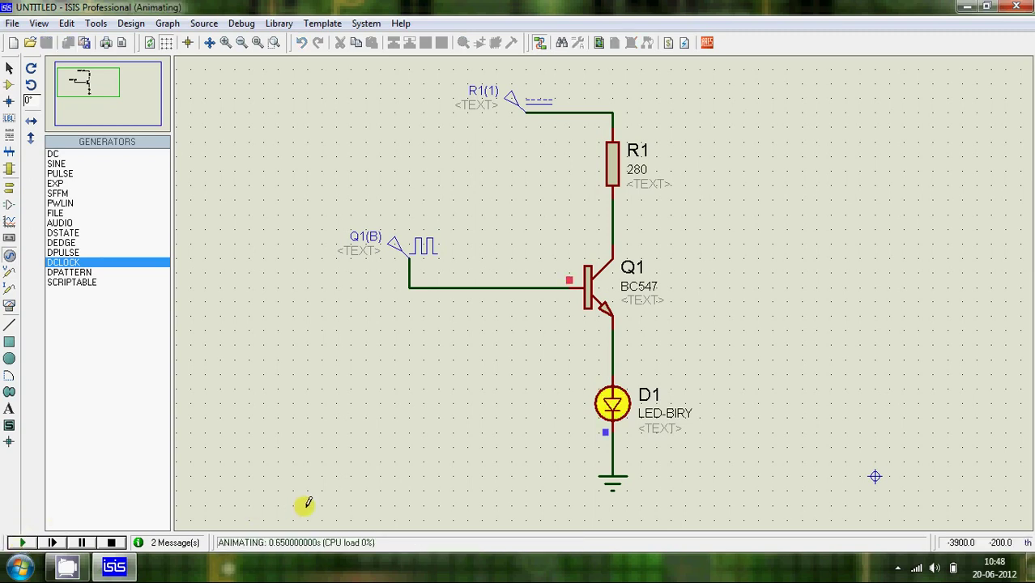